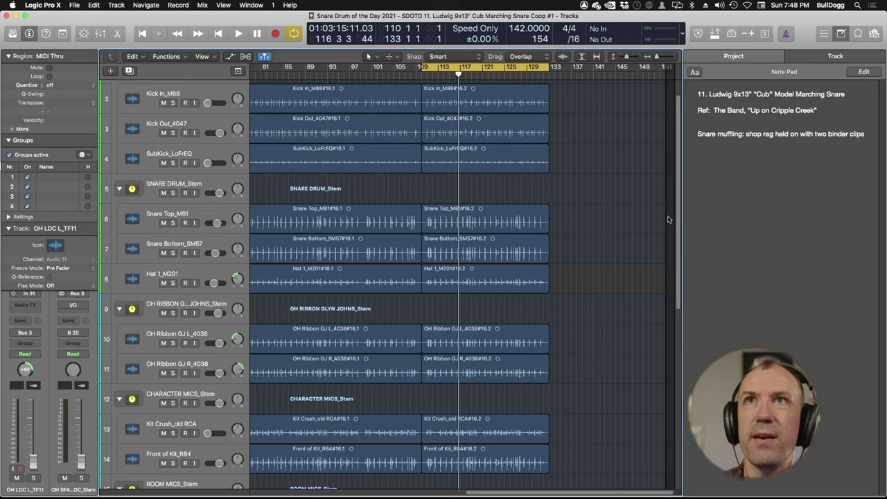
Hide the Note Pad so the track area fills the whole window.
click(840, 35)
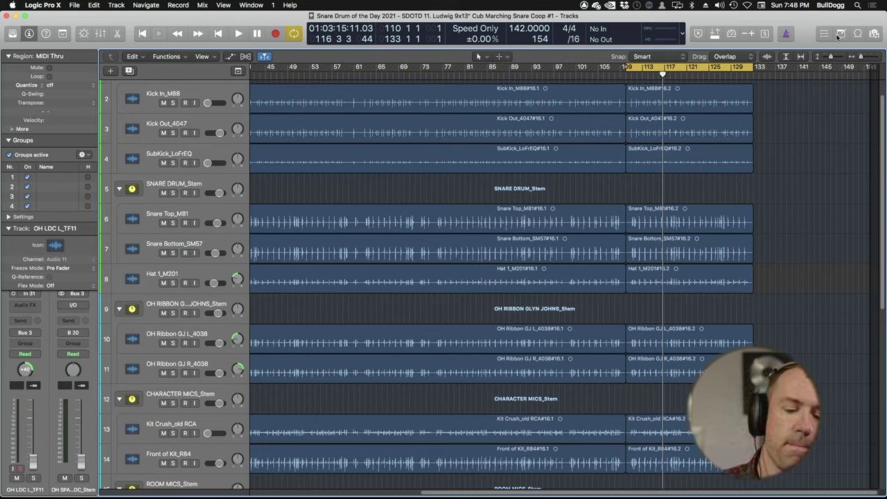
Start playback from the start of the cycle range.
key(space)
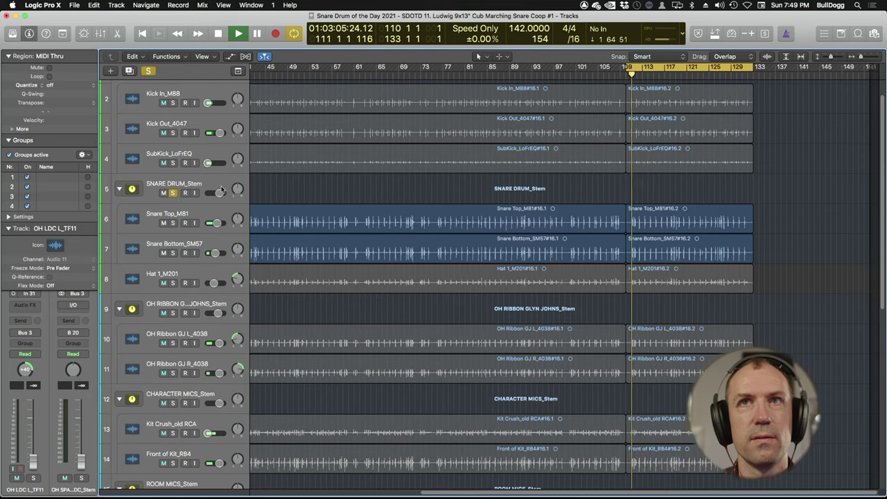
Set the cycle range to run from bar 113 to about bar 130.
scroll(762, 114, up, 3)
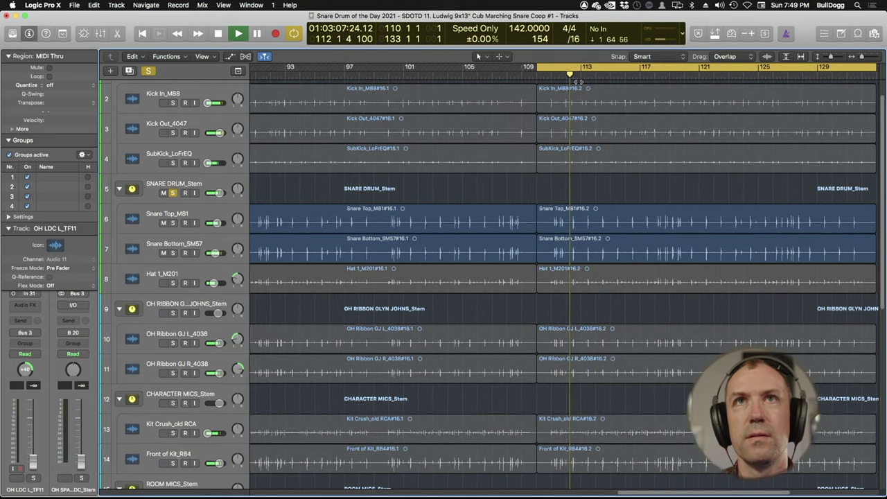
drag(540, 67, 586, 67)
scroll(751, 89, down, 3)
drag(717, 67, 699, 67)
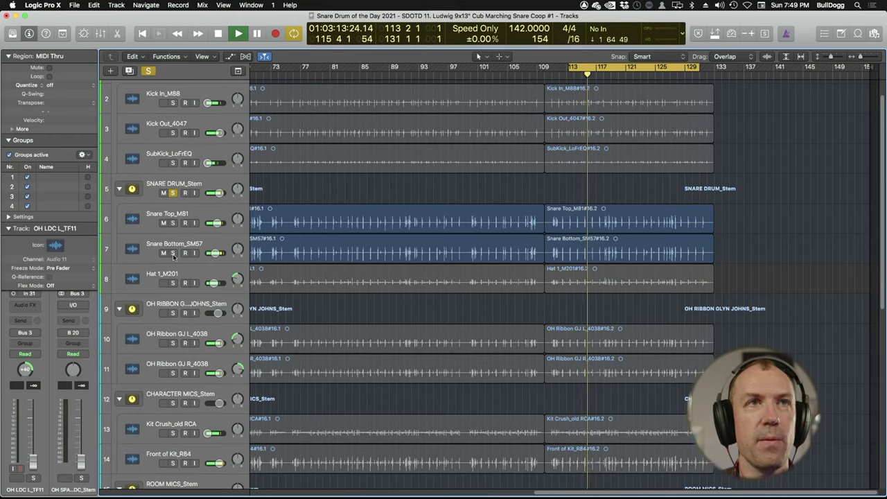
Audition the snare tracks one at a time, then clear all solos.
click(173, 254)
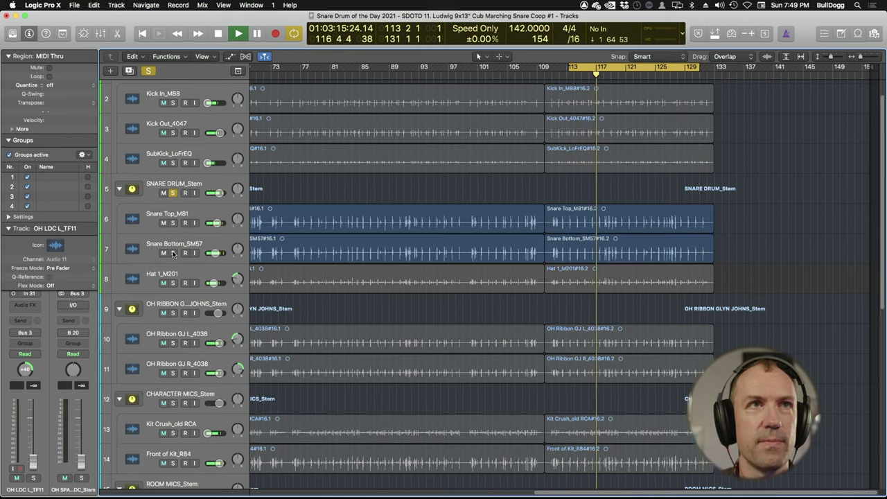
click(173, 253)
click(173, 193)
click(173, 193)
click(174, 223)
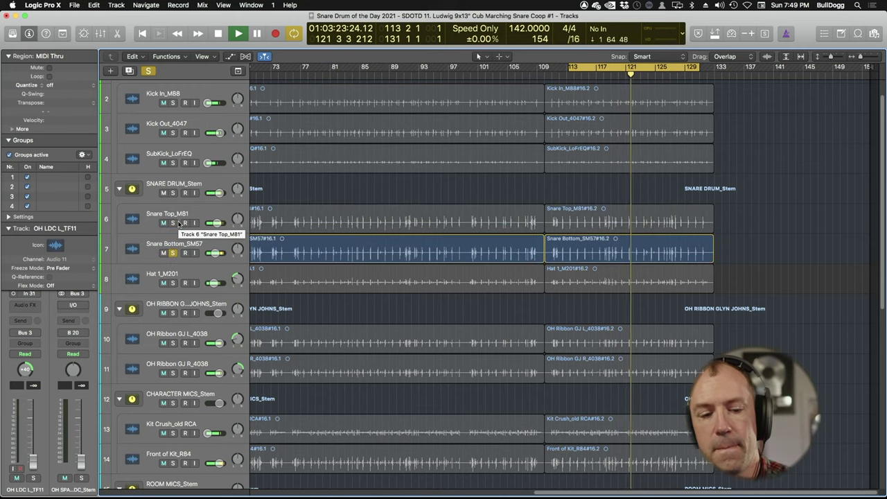
key(Down)
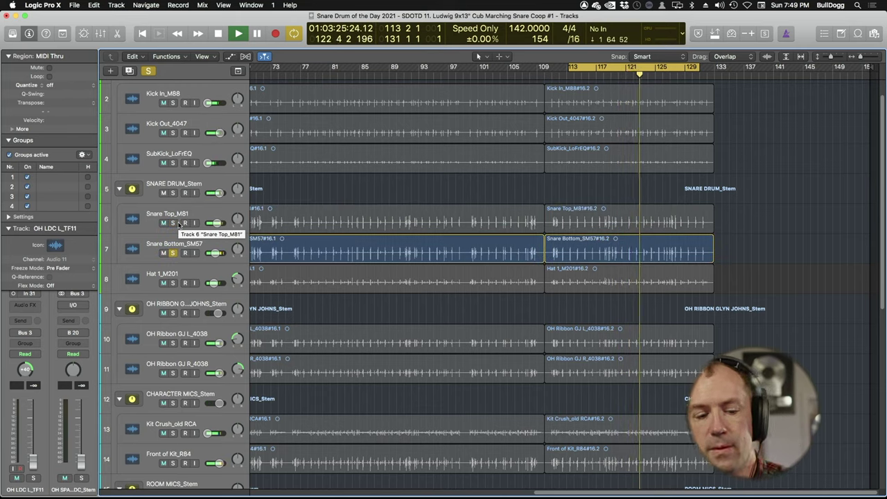
key(ctrl+s)
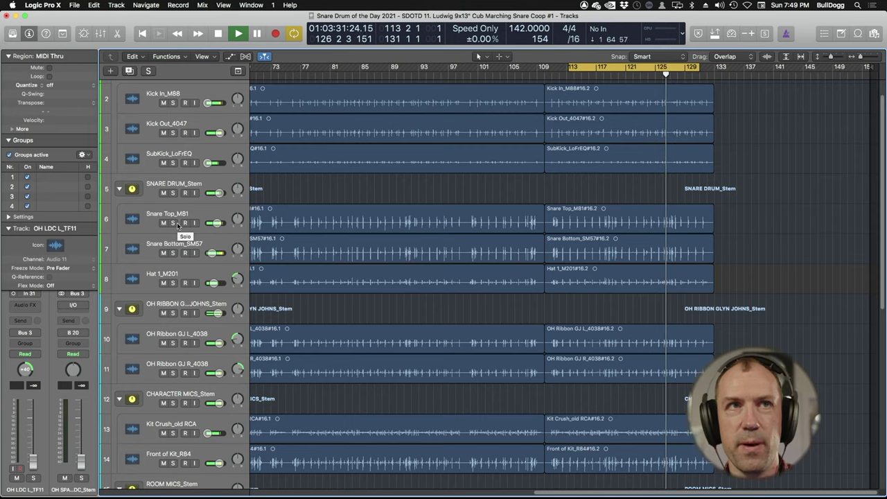
Insert the Waves Smack Attack (m) plug-in on the Snare Top_M81 track.
click(159, 231)
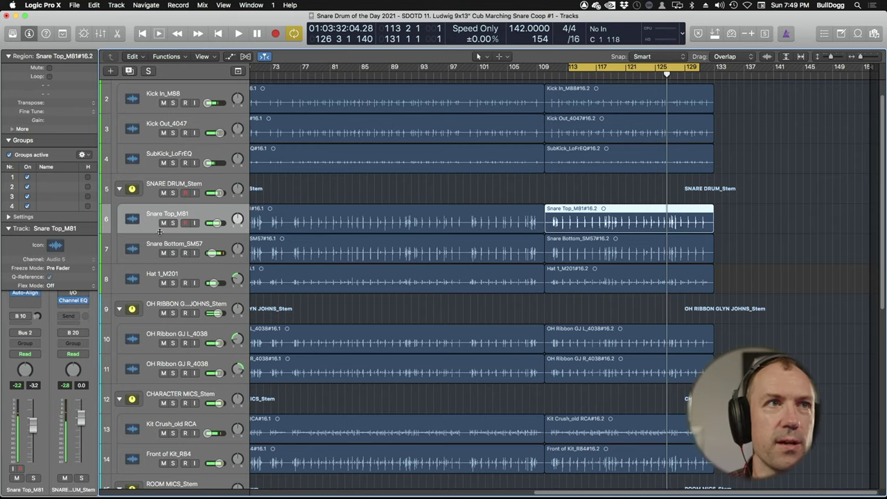
click(30, 303)
mouse_move(47, 485)
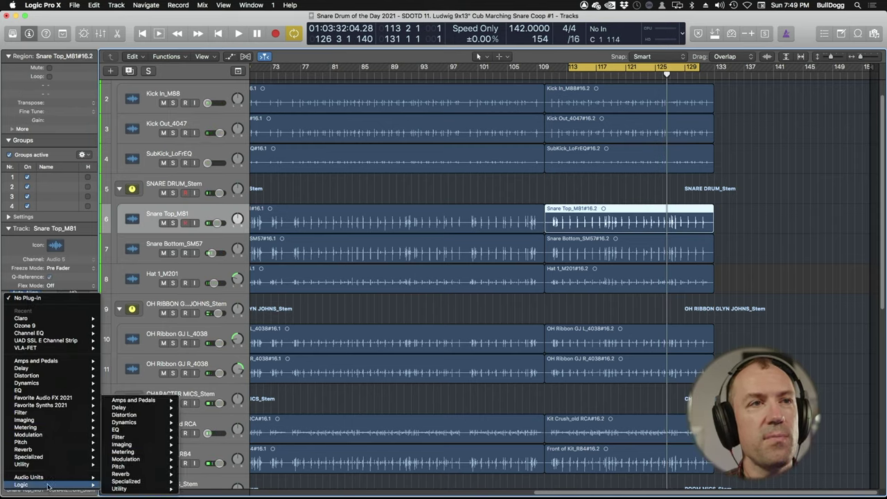
scroll(155, 468, down, 10)
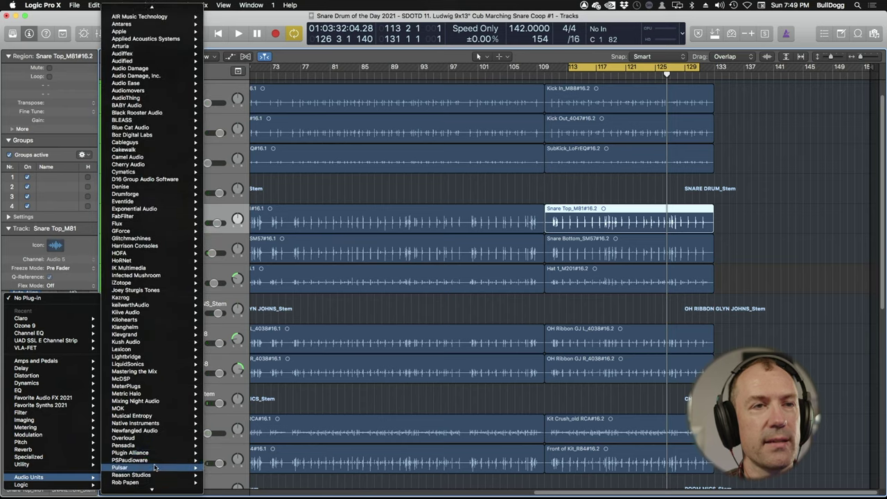
mouse_move(155, 468)
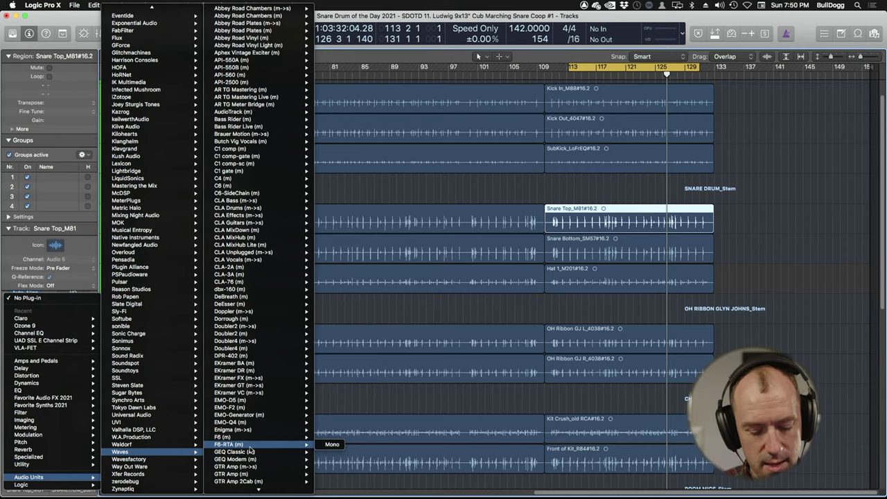
scroll(251, 451, down, 15)
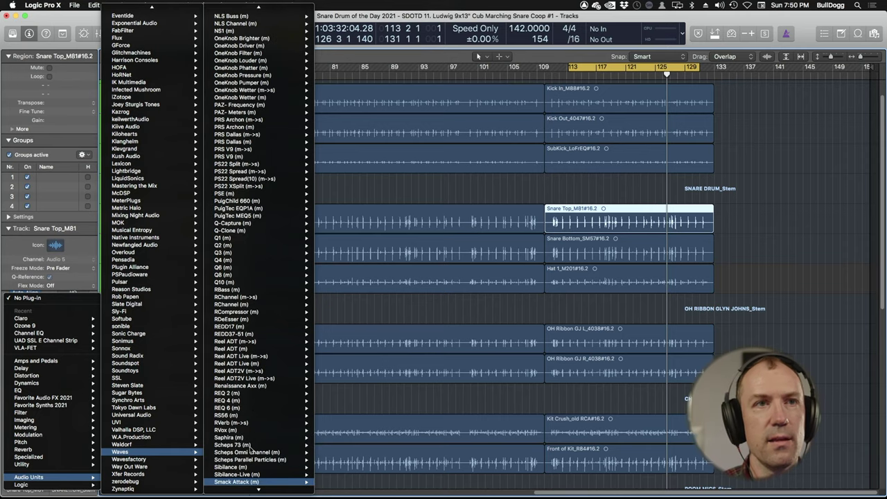
click(250, 482)
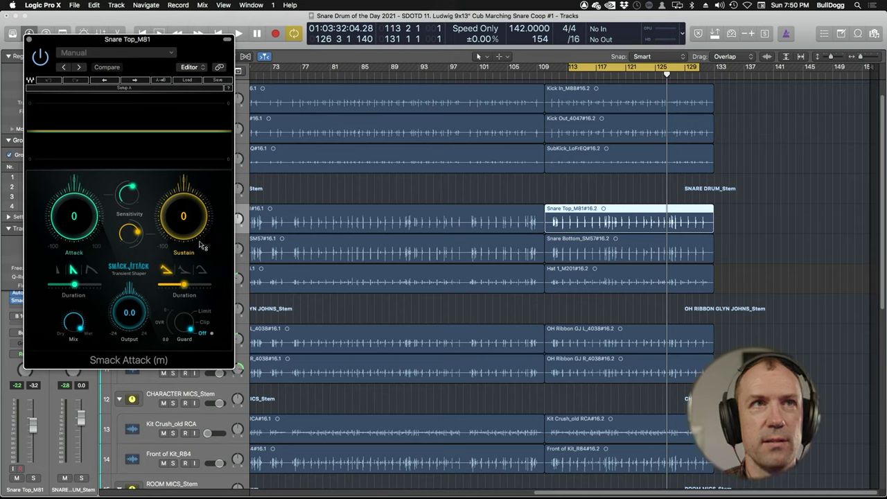
Turn Smack Attack's Sustain down to -24 and solo the SNARE DRUM_Stem.
click(839, 34)
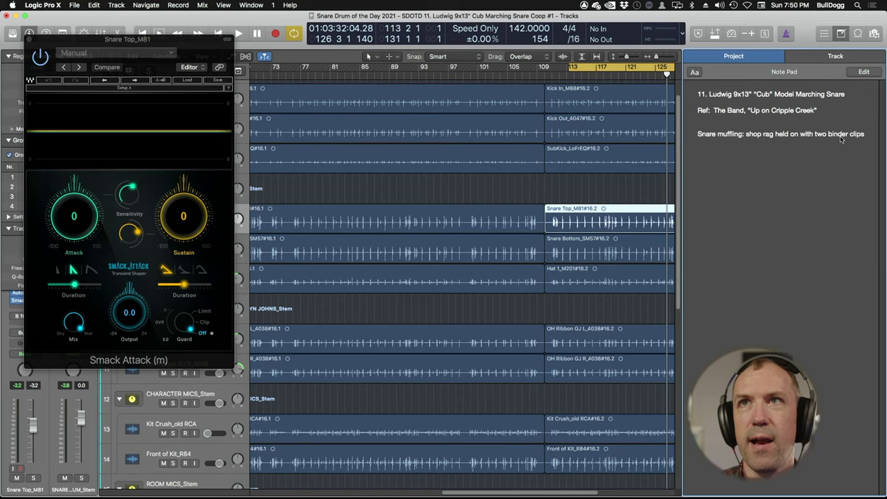
click(841, 33)
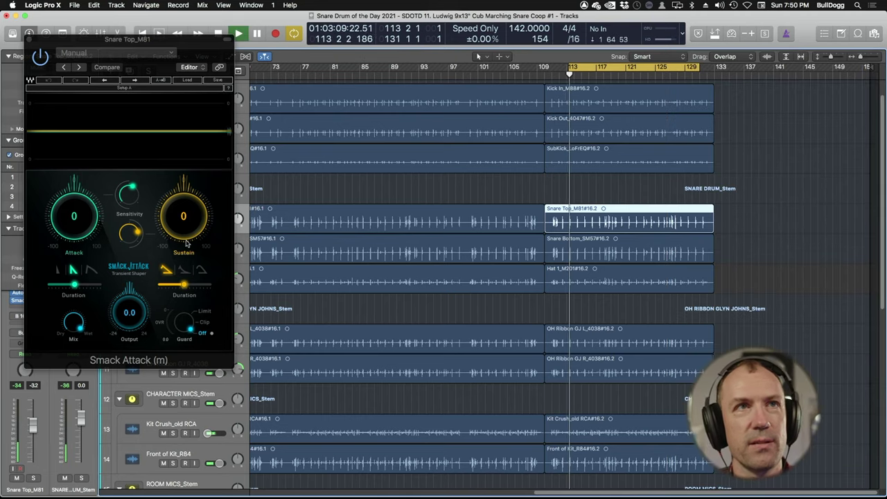
drag(186, 251, 186, 270)
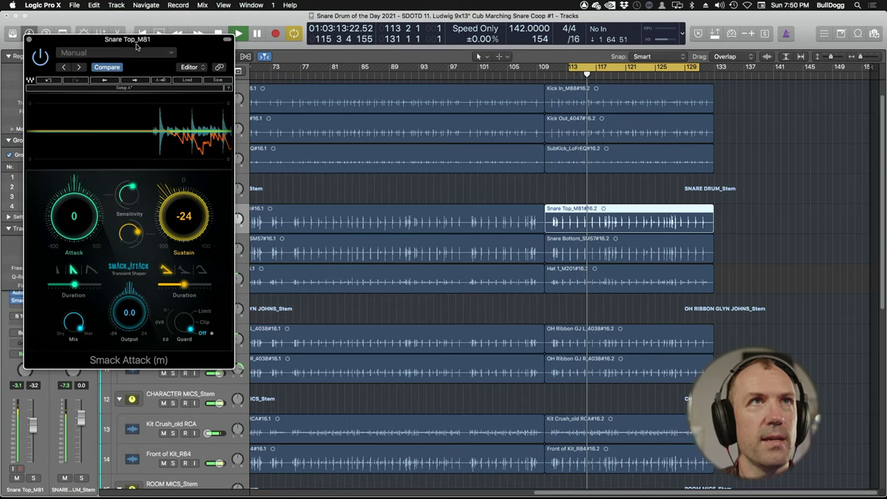
drag(128, 40, 330, 74)
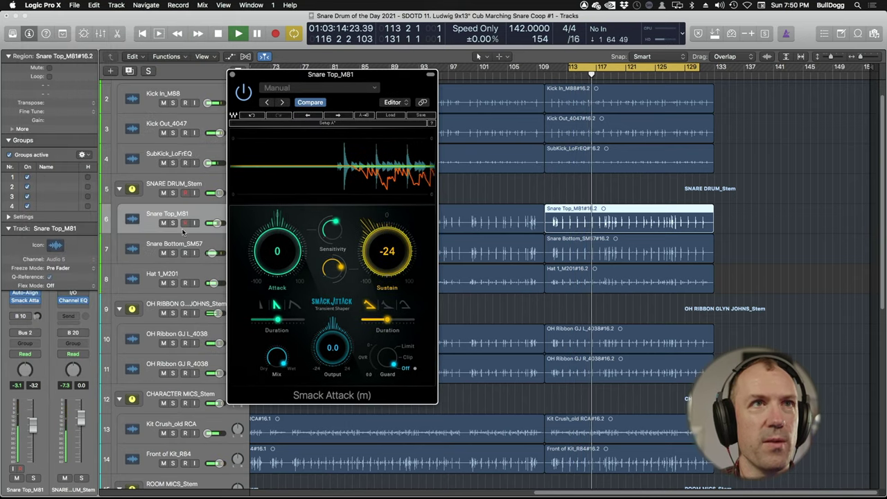
click(173, 193)
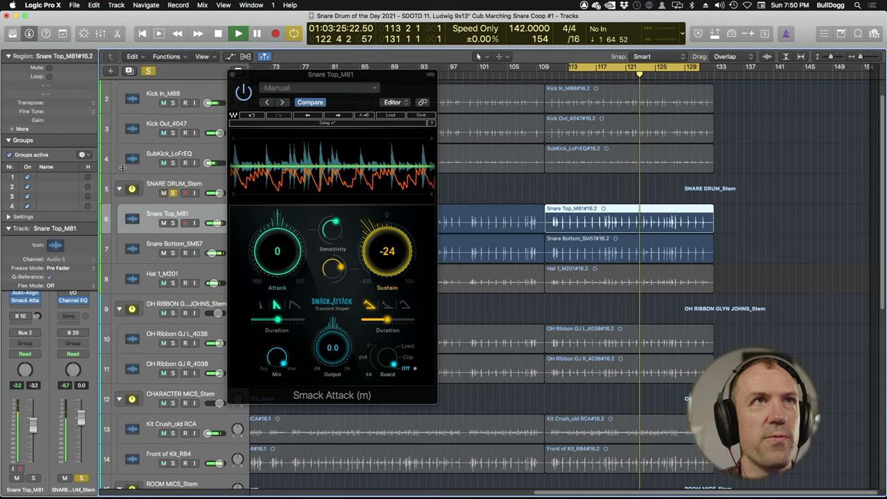
Unsolo the snare stem, stop playback, switch to the full mixer, and close Smack Attack.
click(147, 70)
click(100, 35)
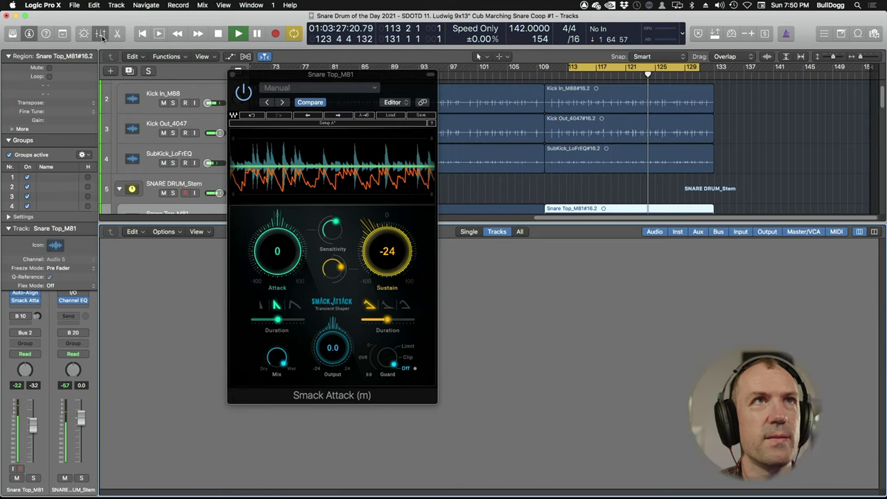
key(space)
click(100, 35)
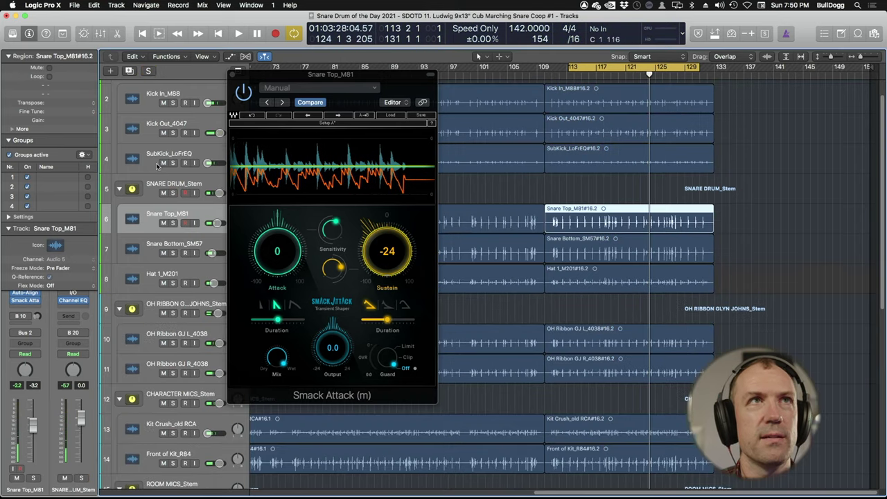
key(super+2)
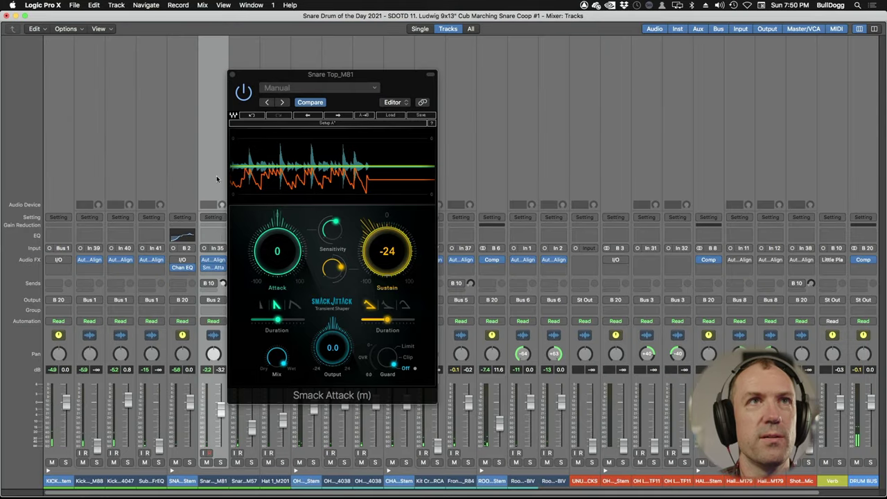
click(234, 73)
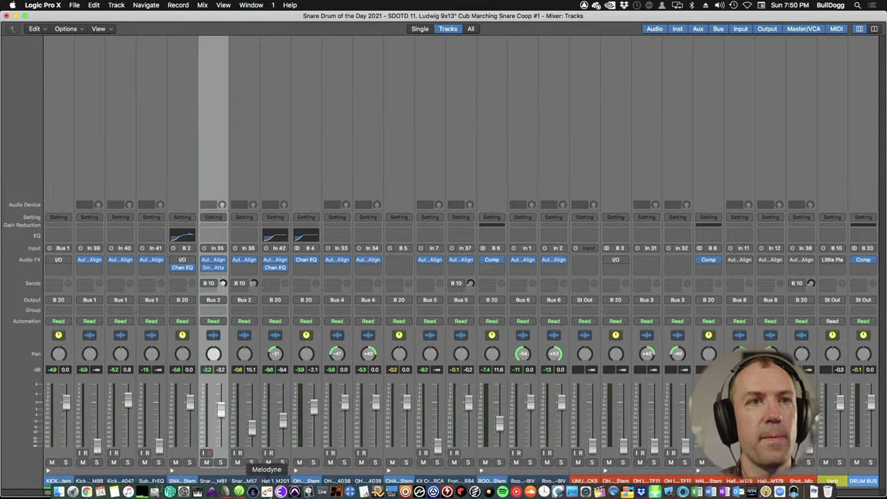
Remove the I/O inserts from the snare stem and kick stem channels.
click(191, 262)
click(199, 274)
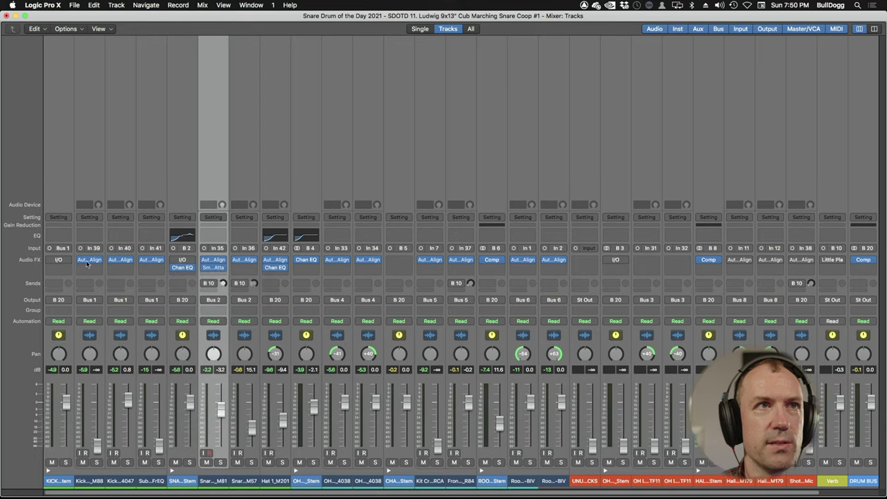
click(68, 260)
click(70, 272)
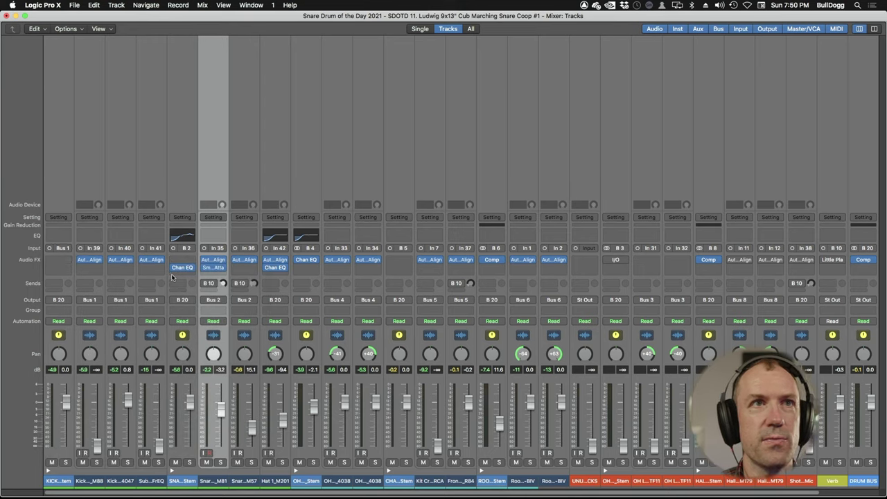
Browse the plug-in list for a new Snare Top_M81 insert.
click(216, 265)
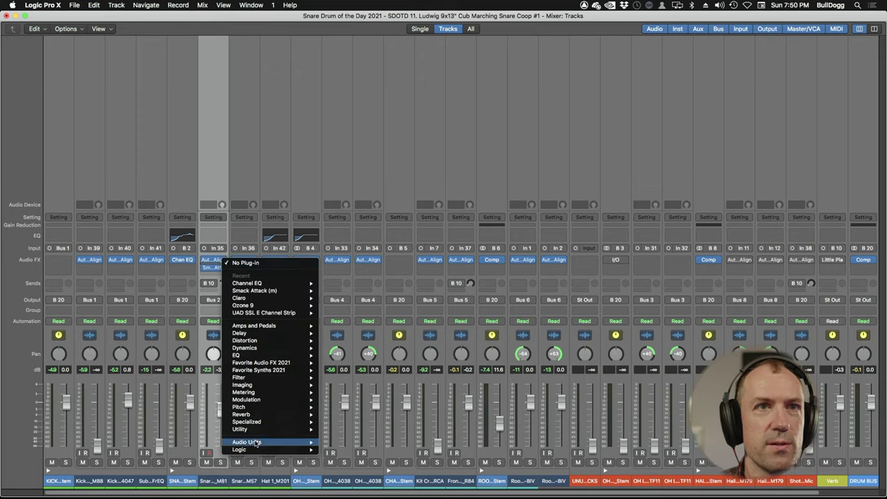
mouse_move(308, 441)
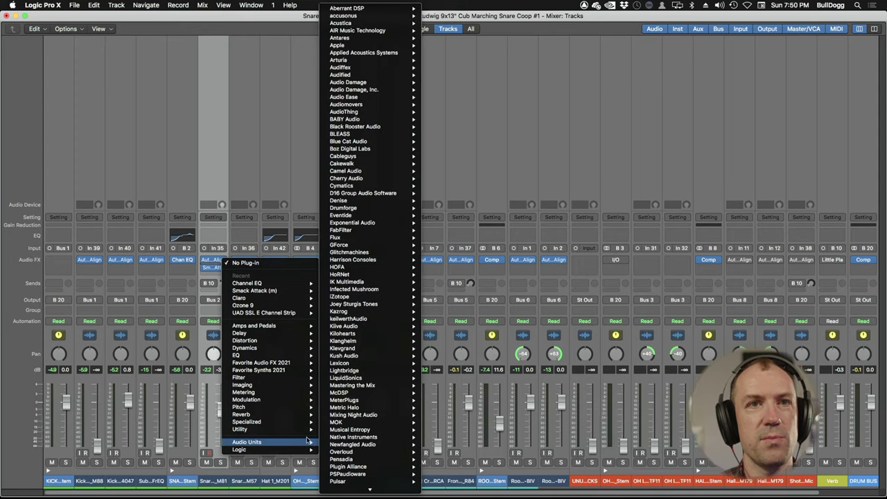
scroll(367, 346, down, 5)
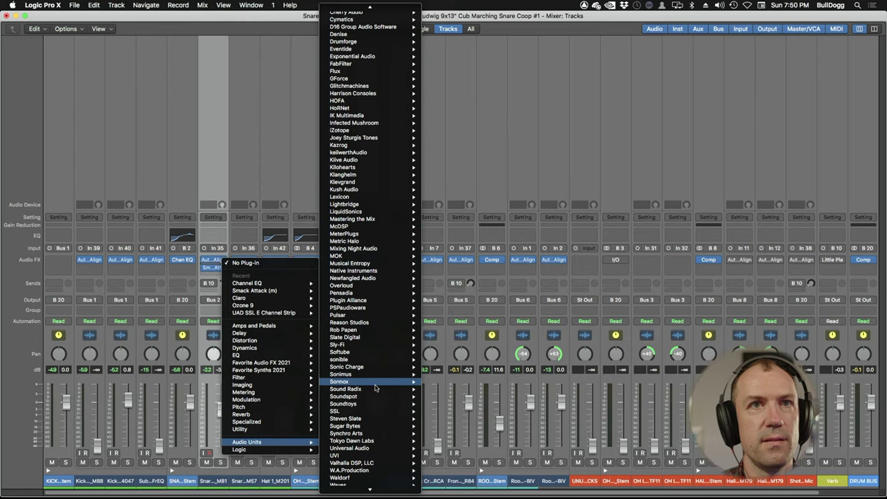
Insert Sonnox Oxford Drum Gate on Snare Top_M81 and set it to match snare transients.
mouse_move(377, 383)
click(440, 391)
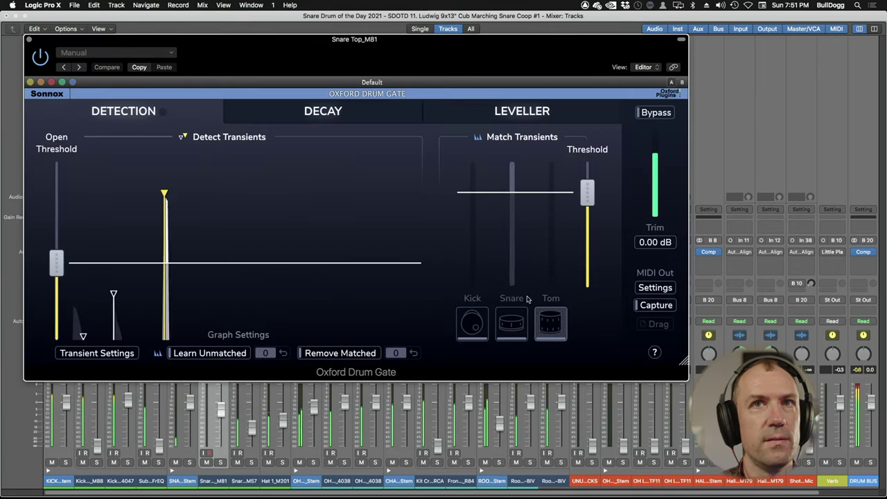
click(513, 319)
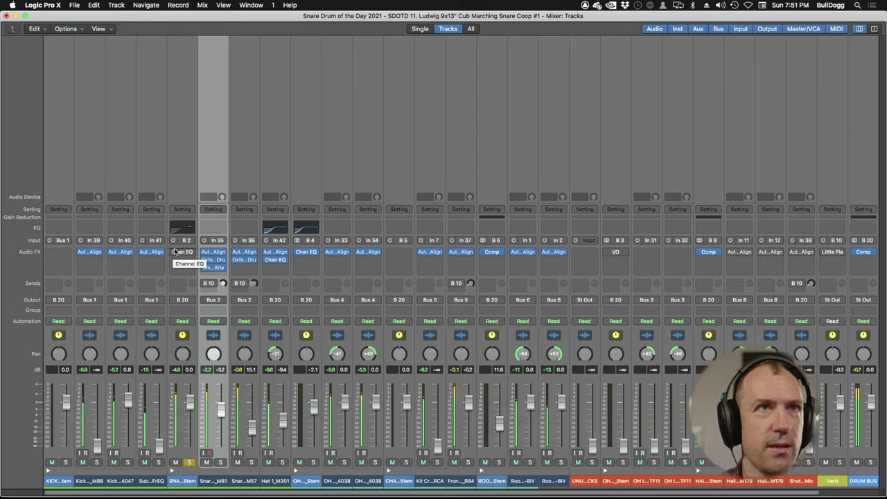
Replace the snare stem's Channel EQ with Smack Attack at Attack 13 and Sustain -2.
click(211, 267)
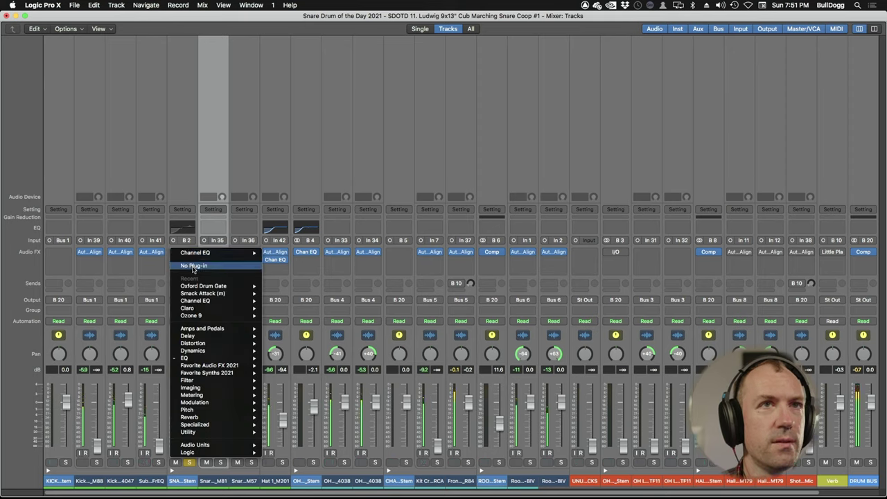
click(202, 279)
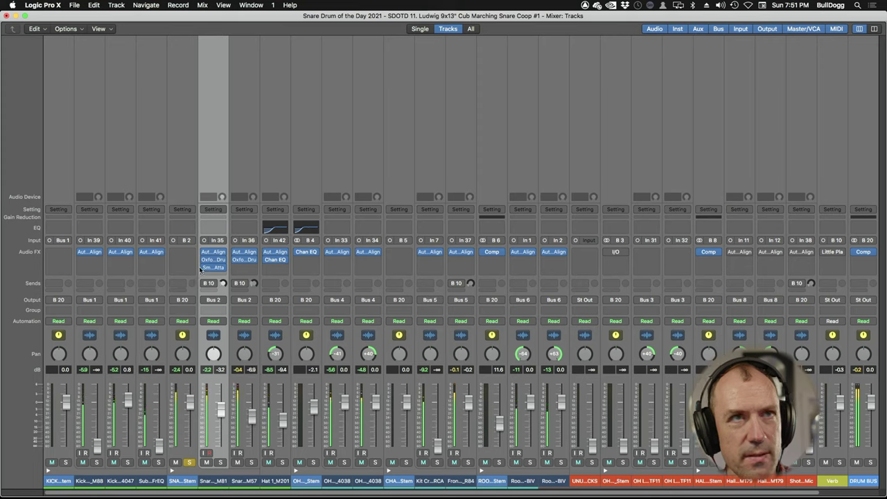
click(187, 254)
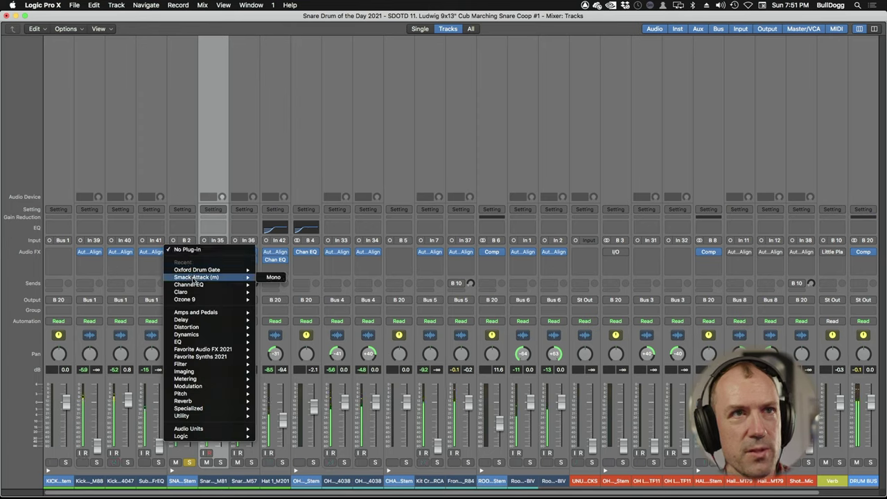
click(194, 277)
drag(61, 246, 61, 228)
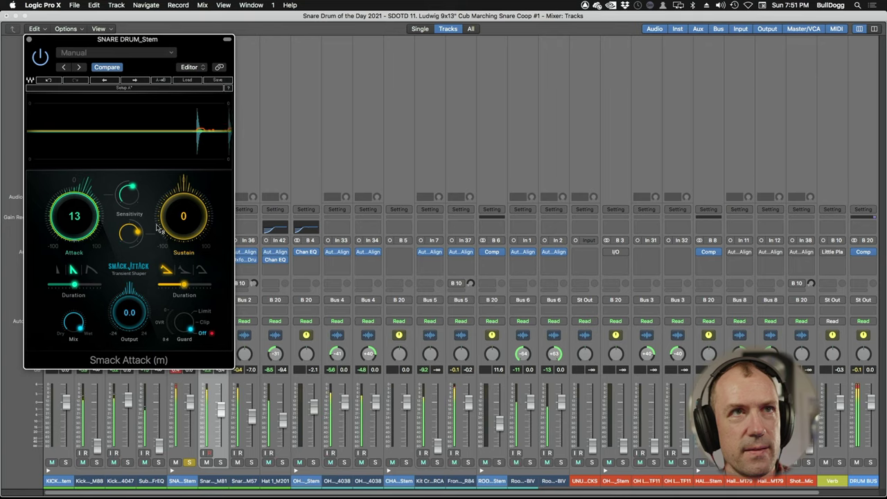
drag(184, 216, 184, 220)
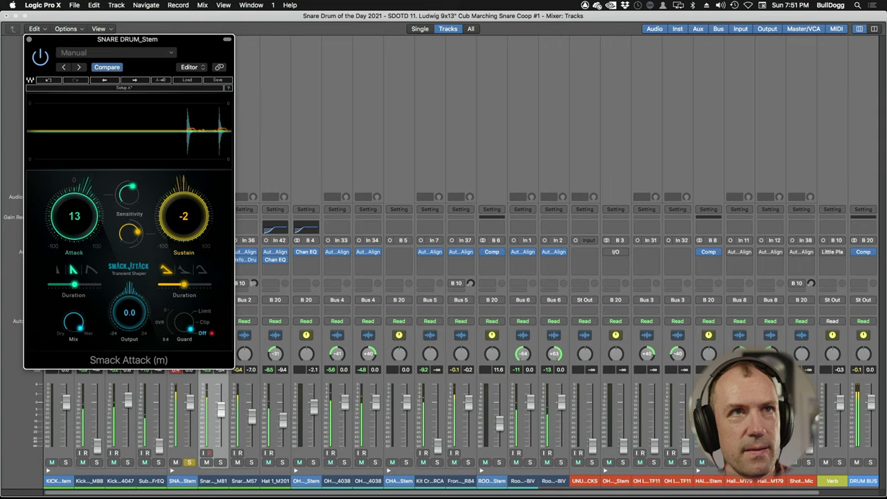
click(29, 39)
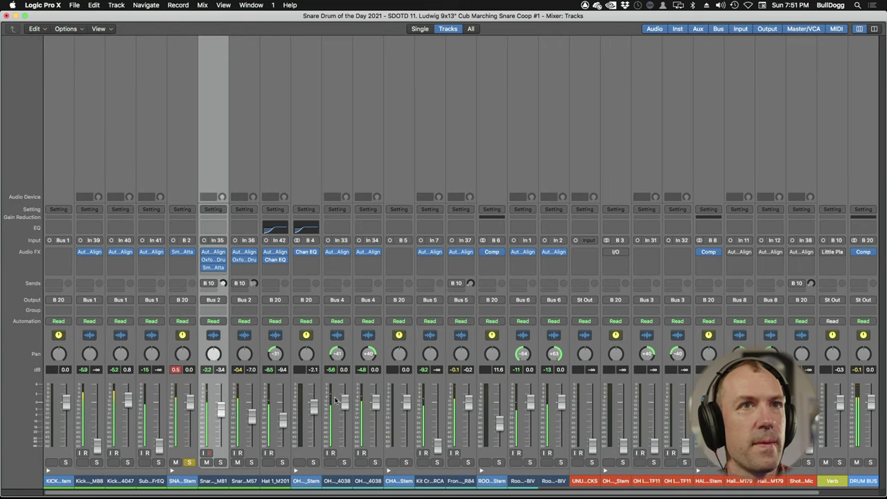
click(190, 267)
Add Claro to the snare stem, boosting the mid band and moving its frequency toward 3k.
mouse_move(196, 302)
click(273, 299)
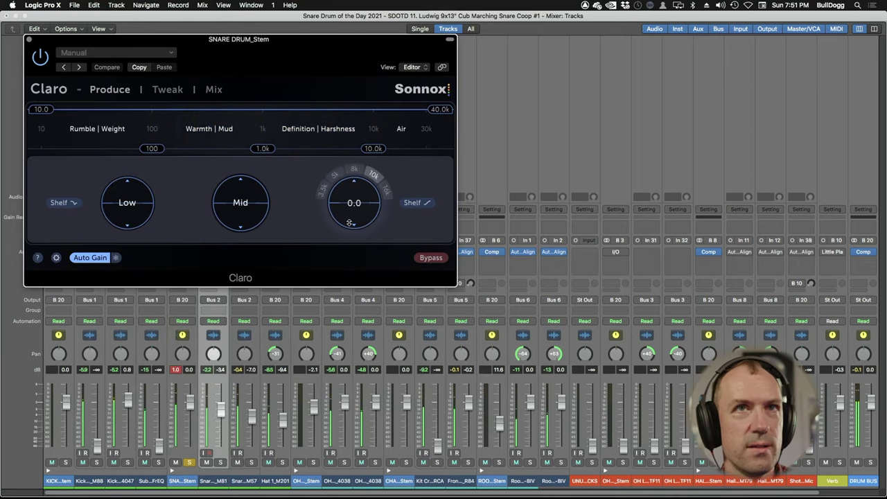
drag(240, 202, 240, 190)
drag(273, 148, 323, 149)
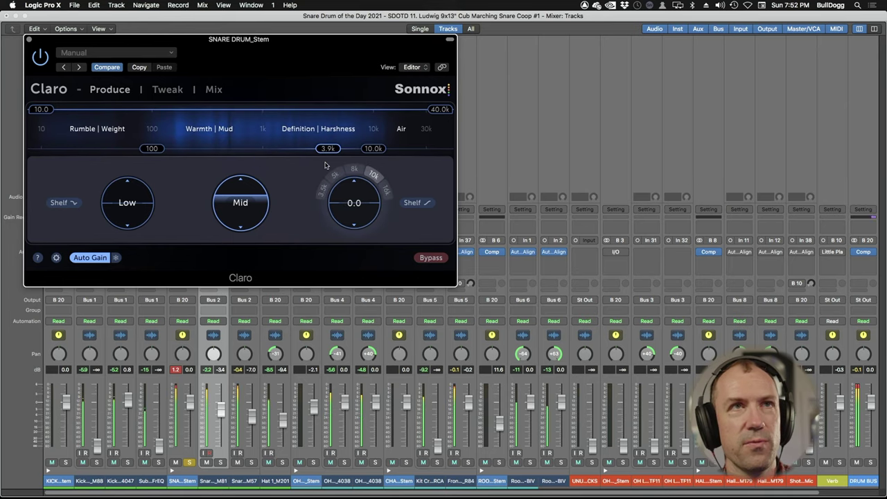
Boost Claro's low band, set the crossover to 178 and the low cut to 77.2, then unsolo the snare stem.
mouse_move(127, 202)
mouse_down()
mouse_move(127, 188)
mouse_move(117, 196)
mouse_up()
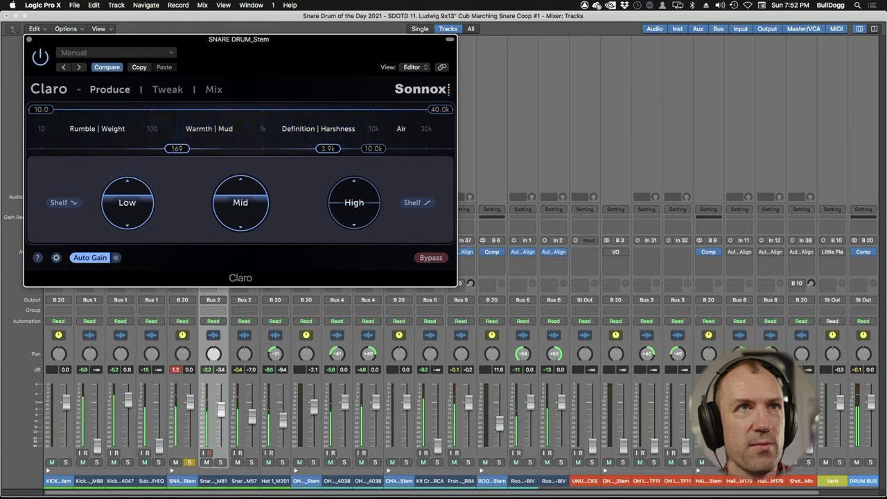
drag(177, 148, 184, 141)
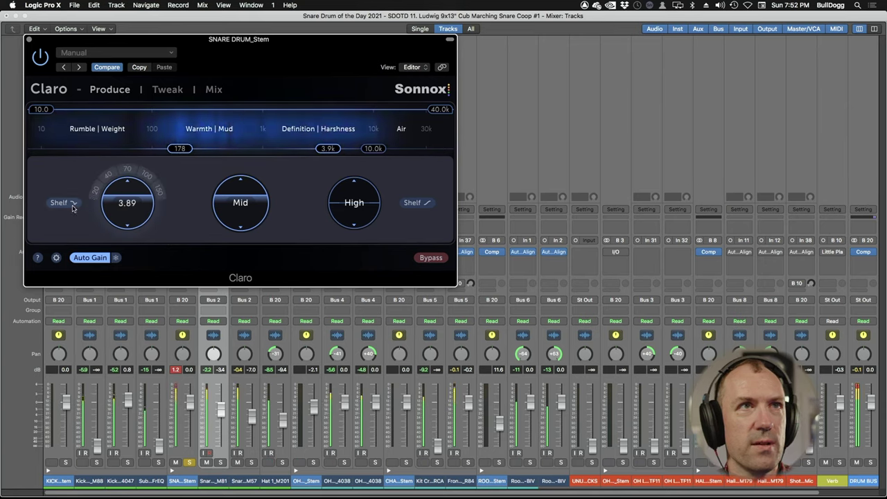
drag(41, 109, 123, 109)
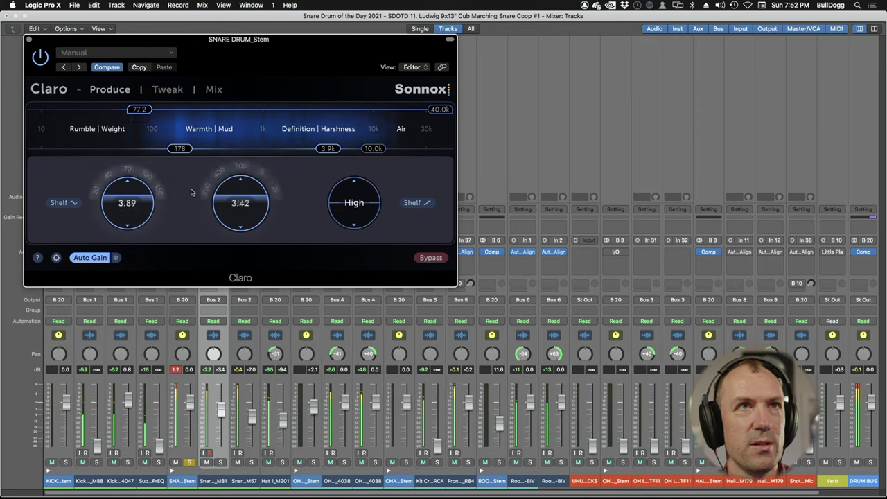
mouse_move(126, 205)
mouse_down()
mouse_move(127, 197)
mouse_move(127, 211)
mouse_up()
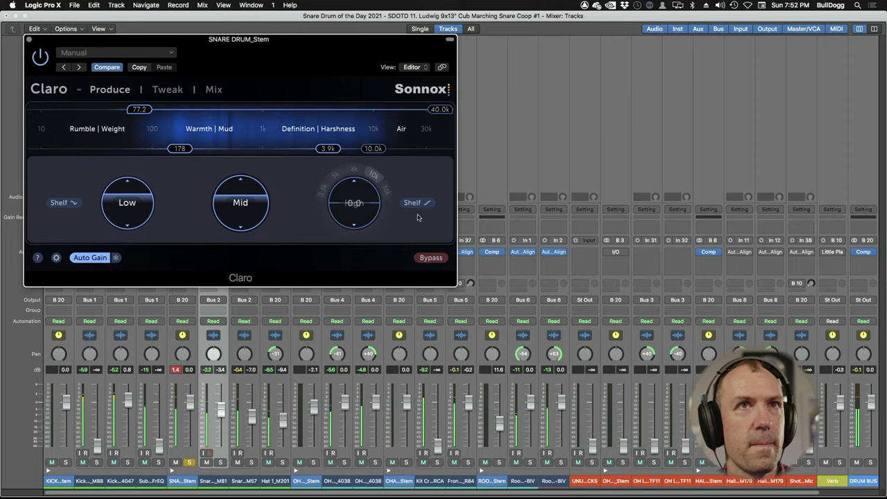
drag(241, 203, 240, 188)
click(190, 462)
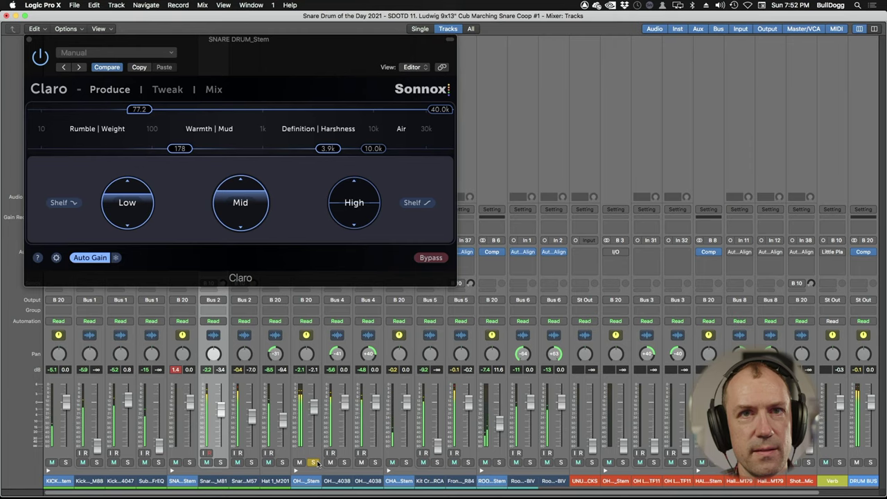
Unsolo the overheads stem and solo ROOM MICS_Stem on its own.
click(313, 462)
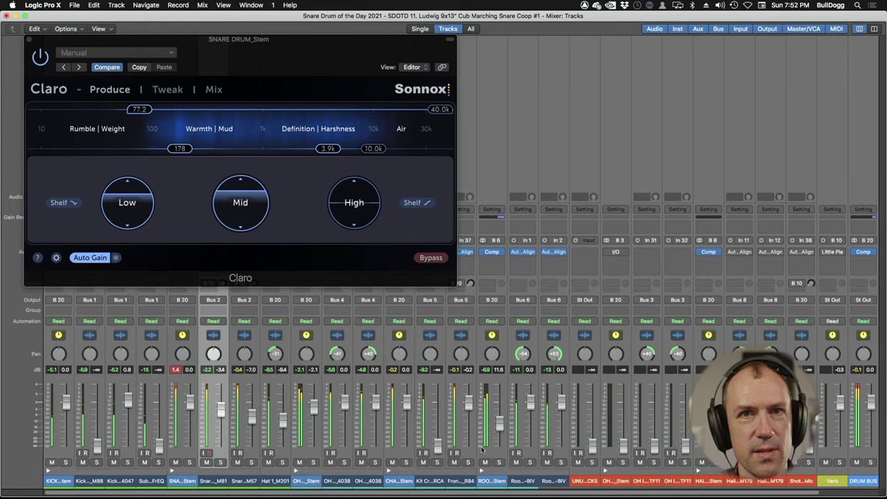
click(499, 462)
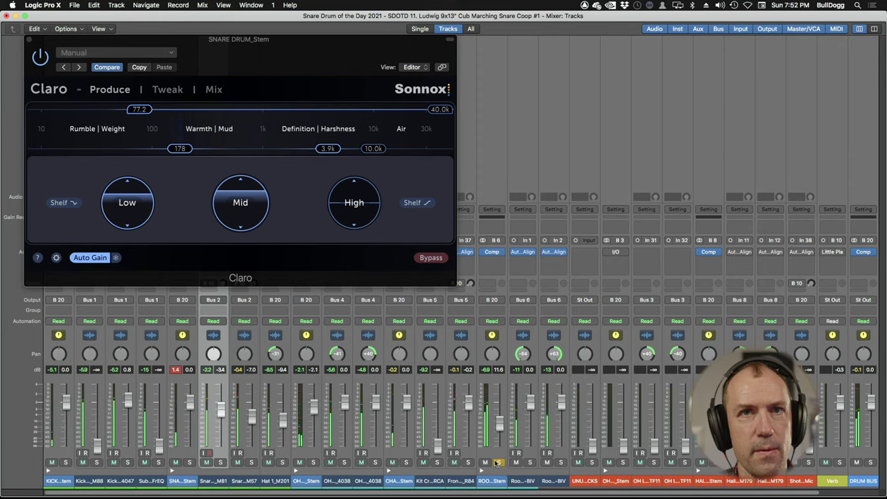
click(498, 462)
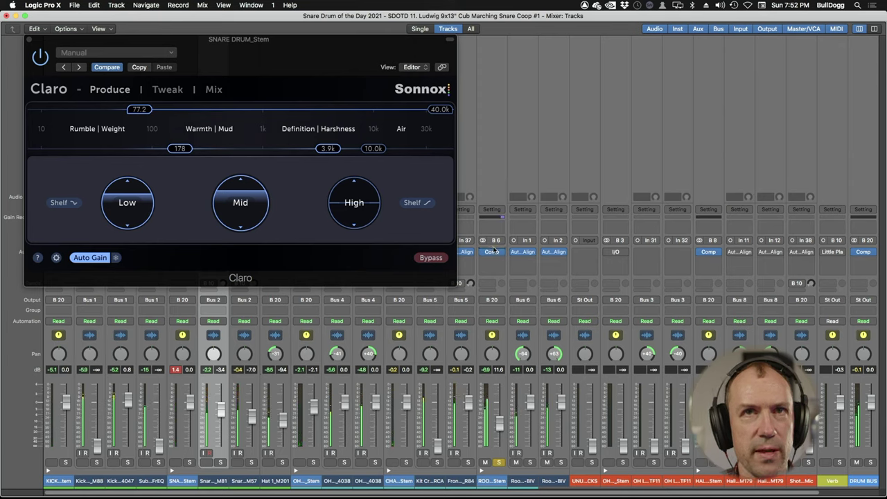
click(493, 251)
key(Escape)
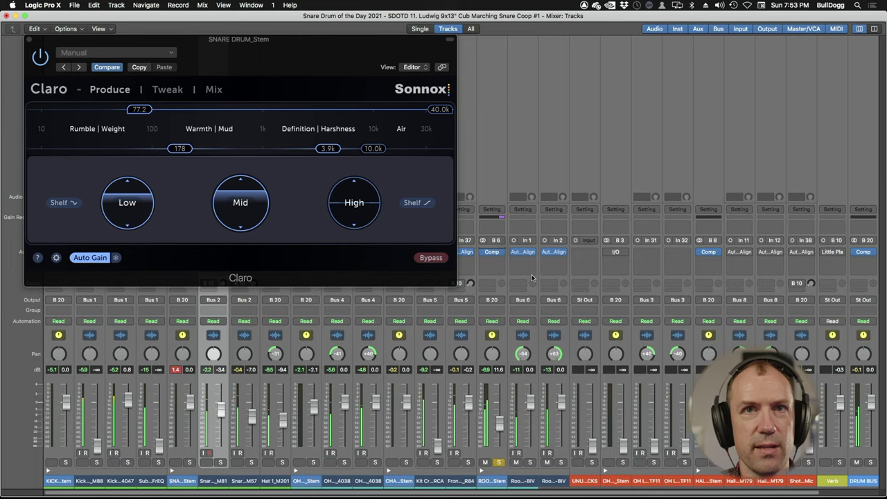
Switch the room stem to stereo Smack Attack (s) with Sustain -9 and Attack 14.
click(503, 252)
mouse_move(505, 259)
mouse_move(520, 365)
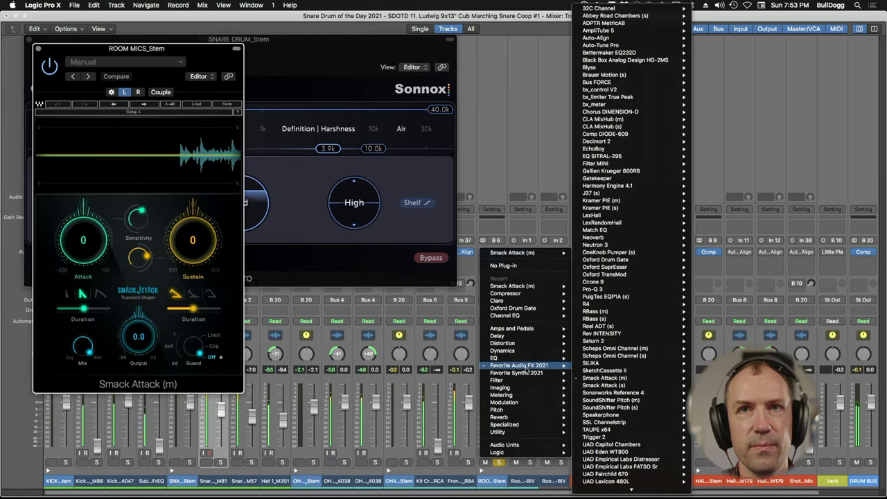
click(603, 385)
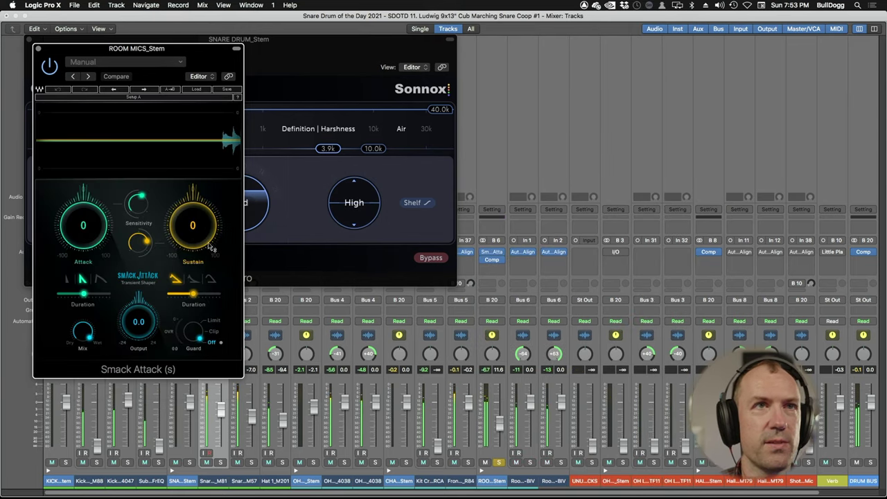
mouse_move(210, 247)
mouse_down()
mouse_move(210, 291)
mouse_move(210, 238)
mouse_up()
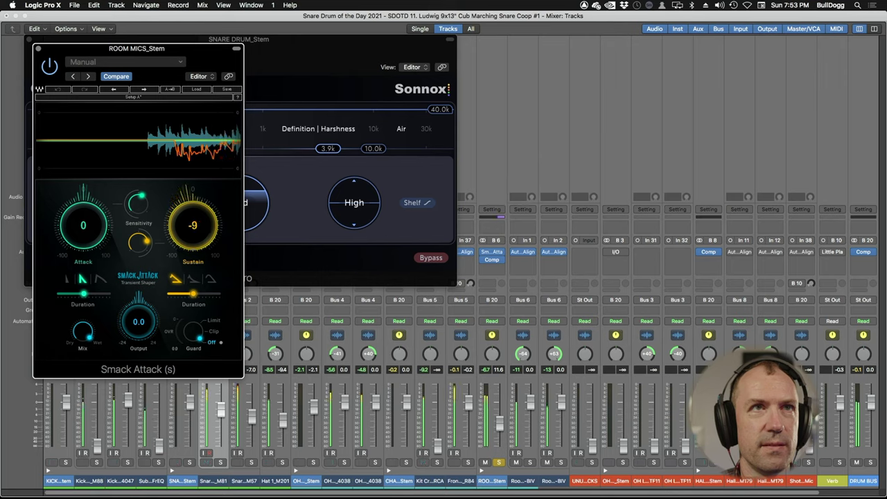
drag(83, 225, 83, 216)
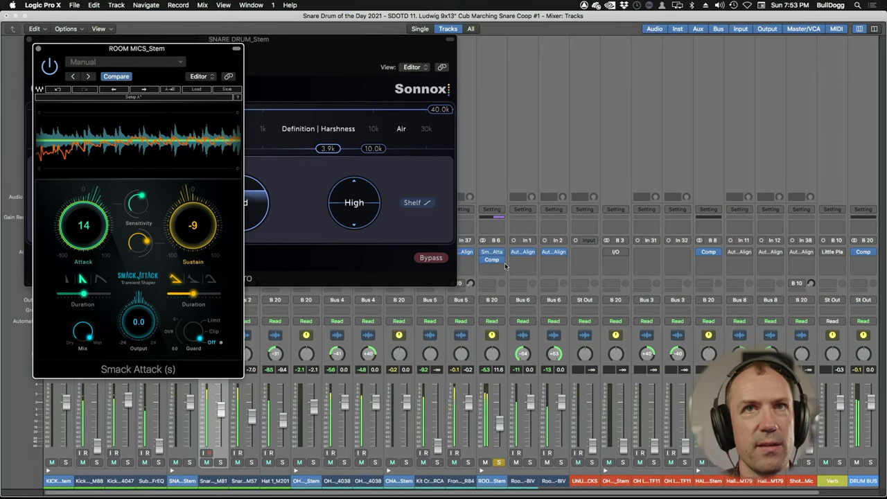
mouse_move(484, 261)
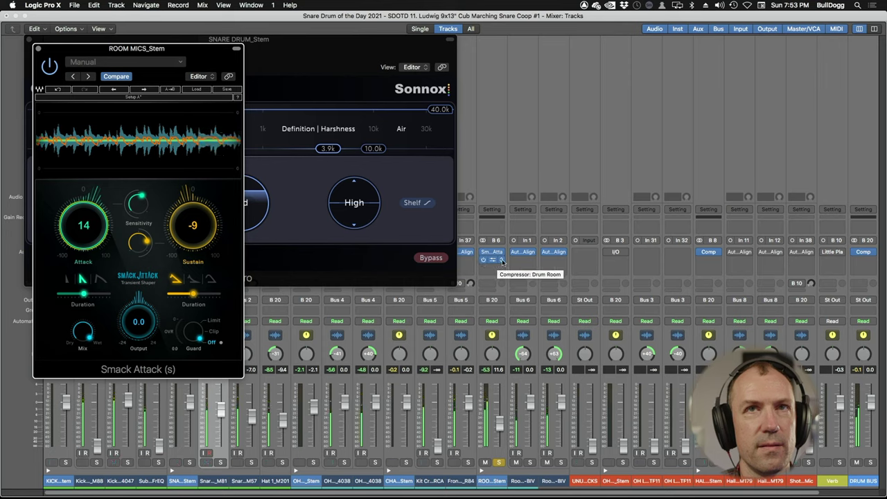
Insert the IK Multimedia TR5 compressor on the empty ROOM MICS_Stem insert.
click(494, 271)
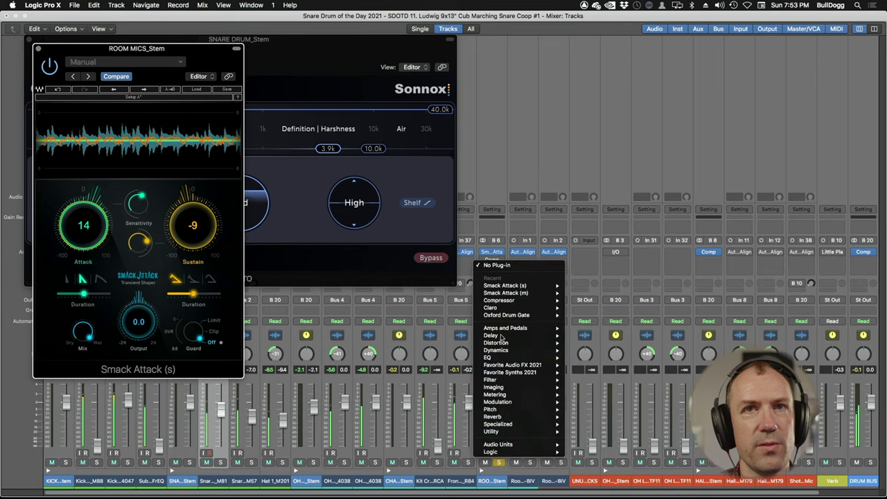
mouse_move(499, 444)
mouse_move(597, 438)
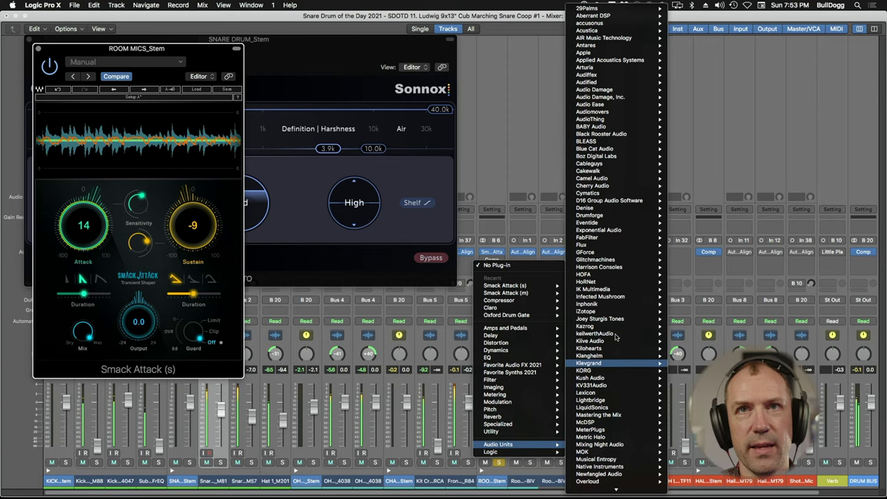
mouse_move(610, 289)
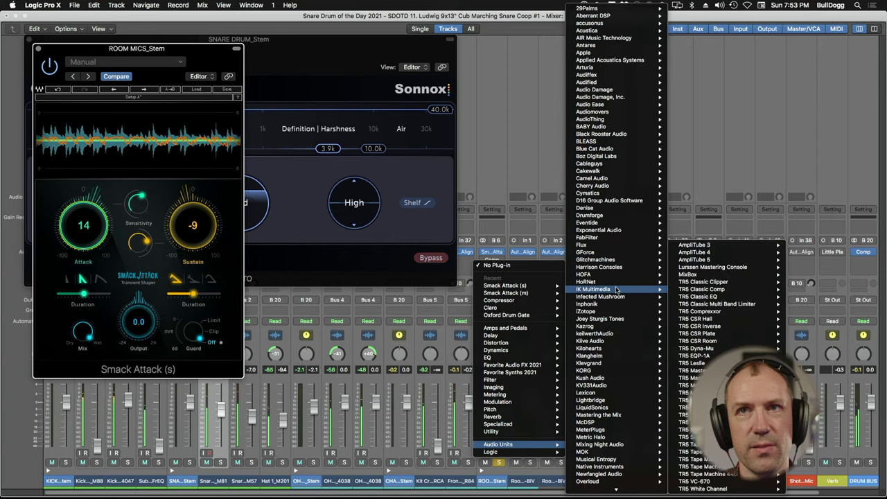
click(729, 315)
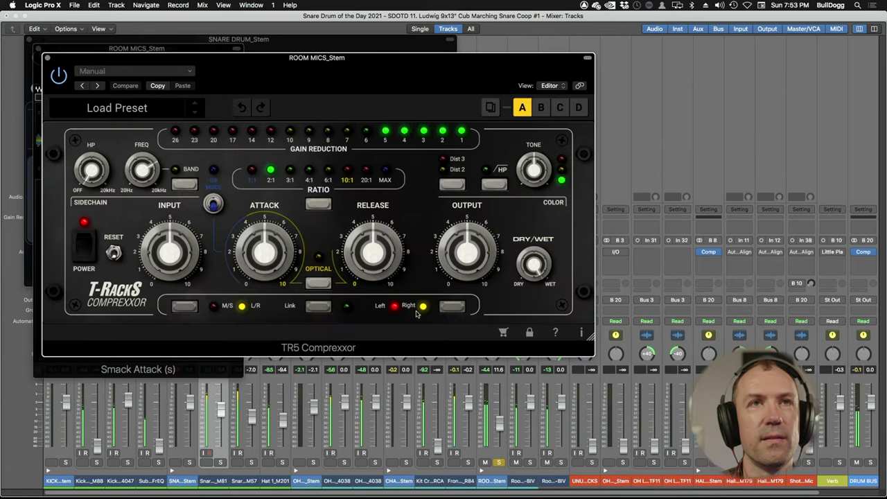
Set the TR5 ratio to 6:1, raise attack slightly, and lower release to 4.1.
click(313, 205)
click(313, 204)
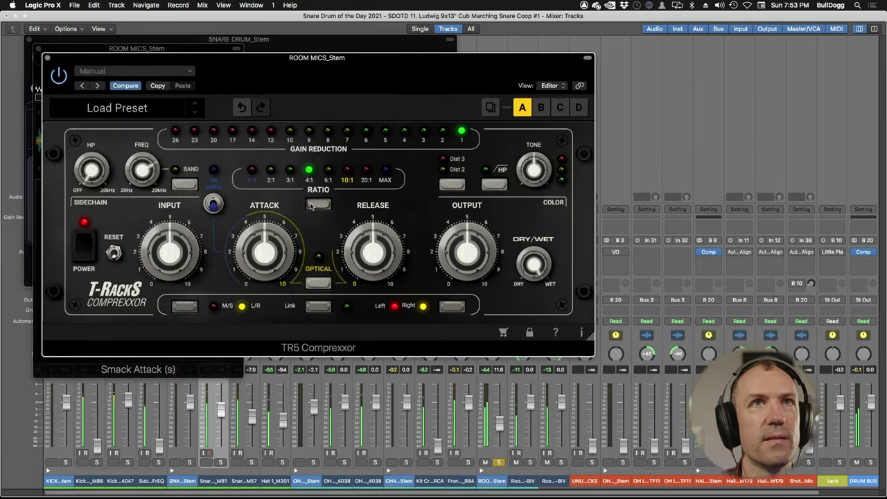
click(313, 204)
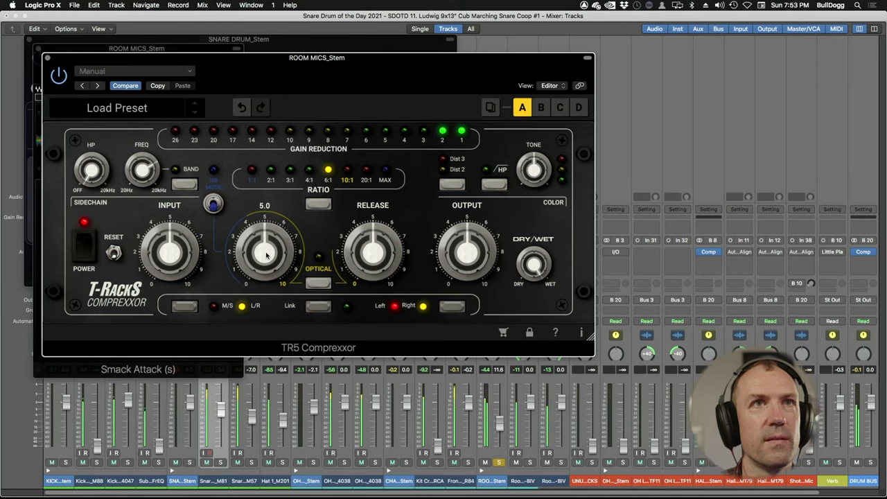
drag(276, 252, 278, 248)
drag(382, 249, 381, 305)
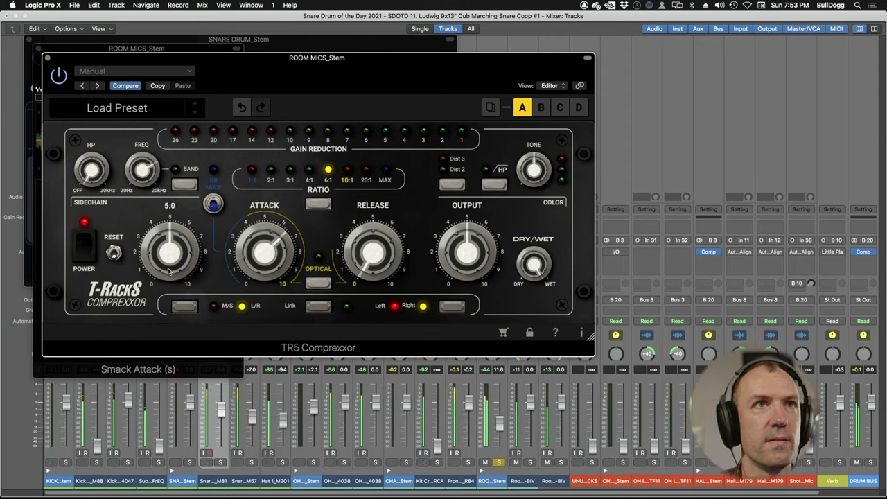
Engage the compressor's Dist 2 saturation, and leave the high-pass filter off after trying it.
mouse_move(452, 246)
click(451, 185)
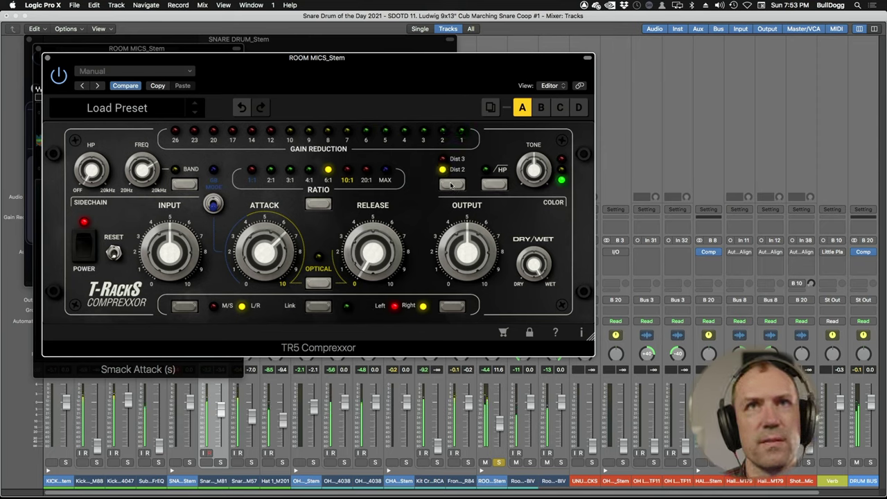
click(451, 184)
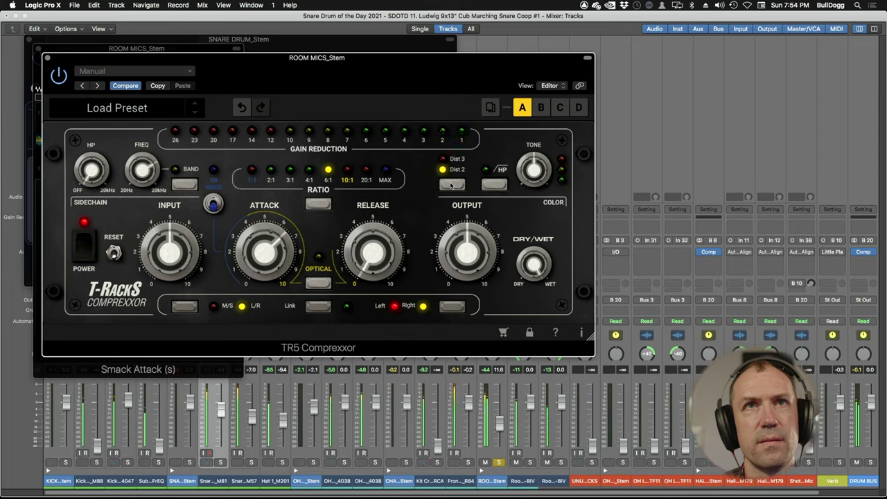
mouse_move(526, 223)
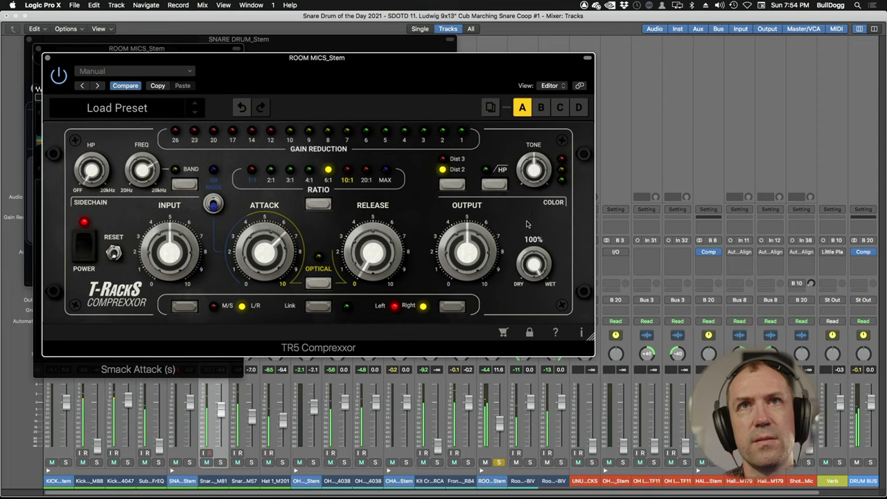
click(495, 184)
click(495, 184)
Darken the compressor's tone to about -1.3 and lower its dry/wet mix to 59%.
mouse_move(515, 208)
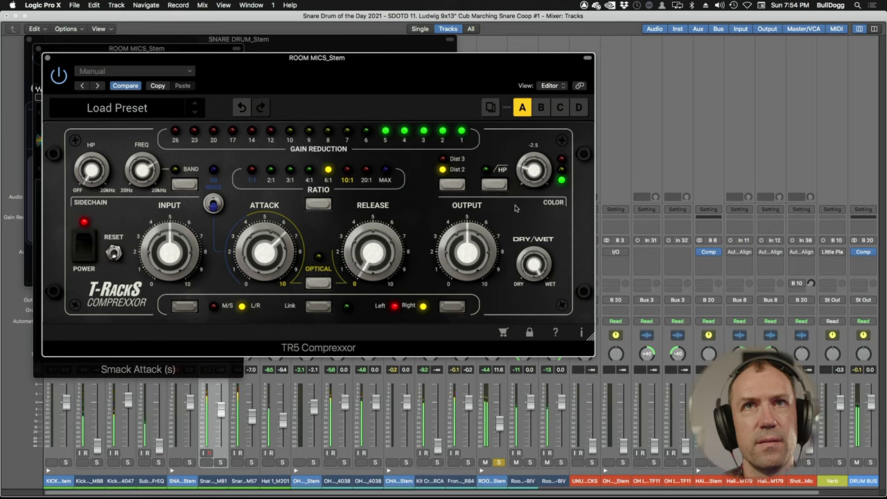
drag(525, 171, 523, 158)
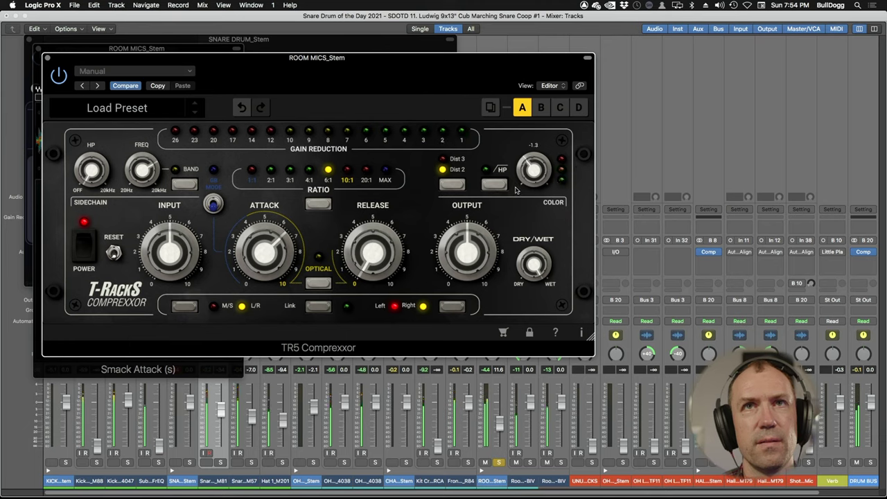
drag(514, 191, 529, 128)
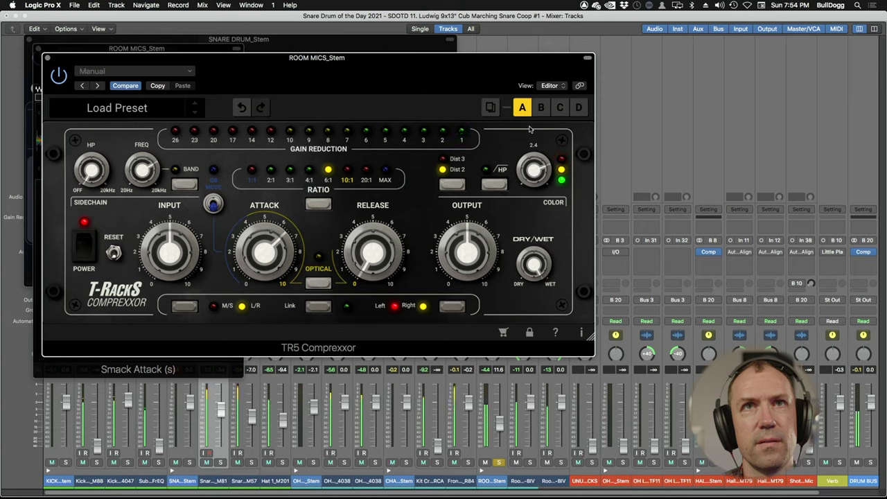
mouse_move(516, 181)
mouse_down()
mouse_move(515, 197)
mouse_move(514, 188)
mouse_up()
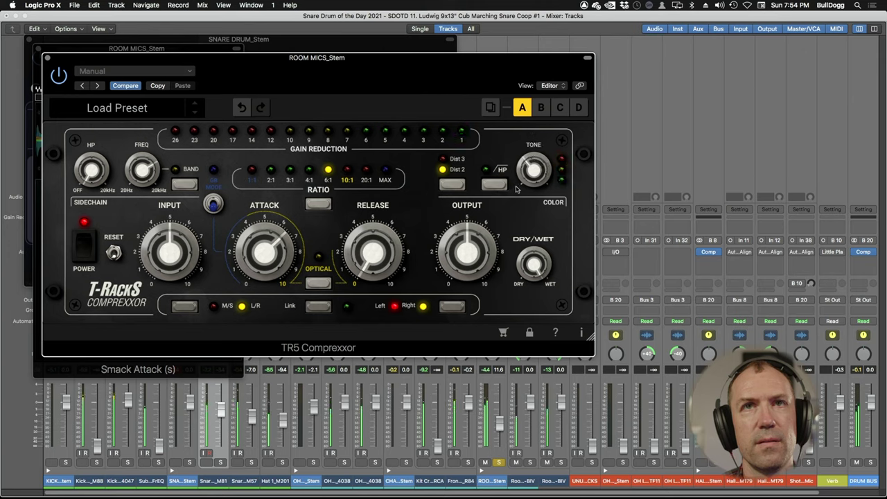
mouse_move(533, 173)
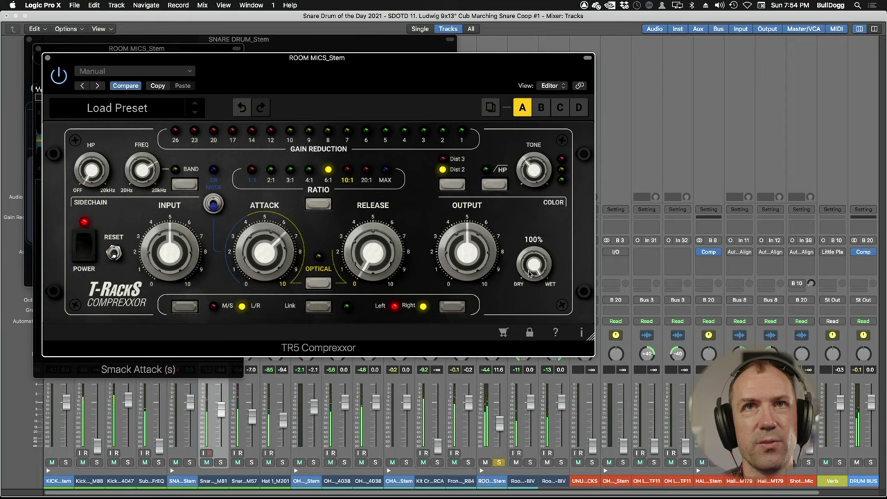
drag(531, 273, 529, 345)
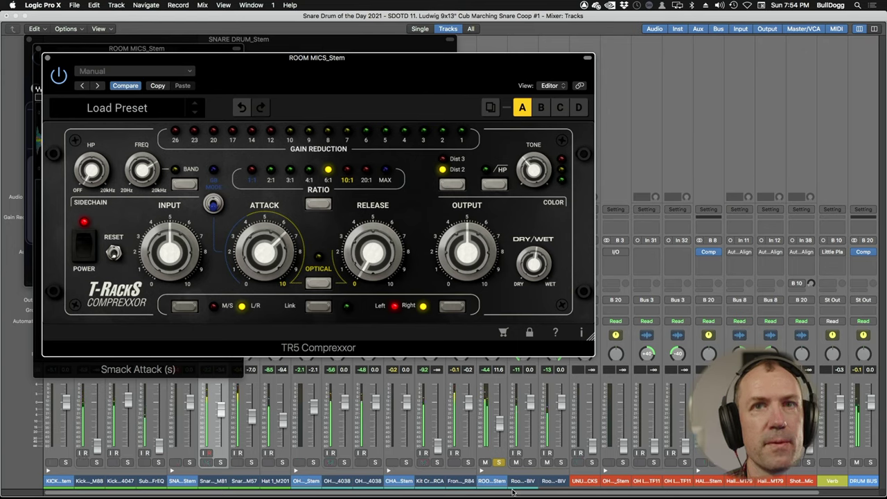
Toggle ROOM MICS solo and set the OH RIBBON Channel EQ high shelf to 2500 Hz, -5 dB.
click(498, 463)
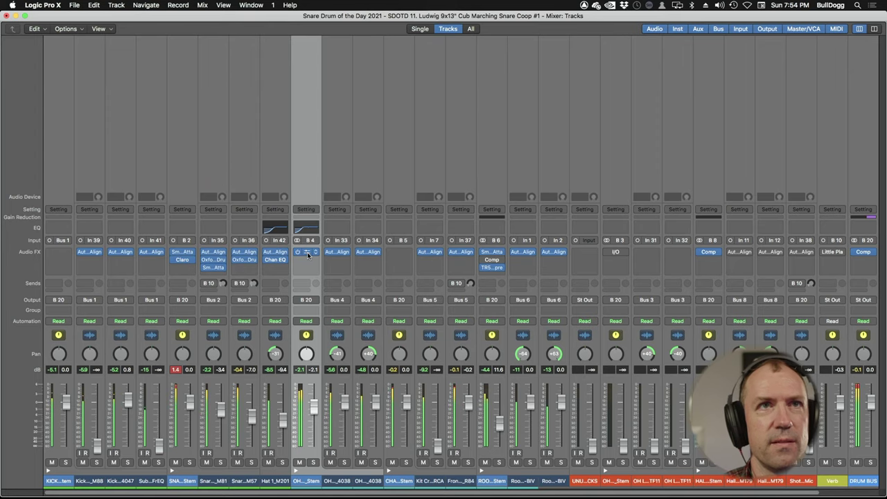
click(309, 253)
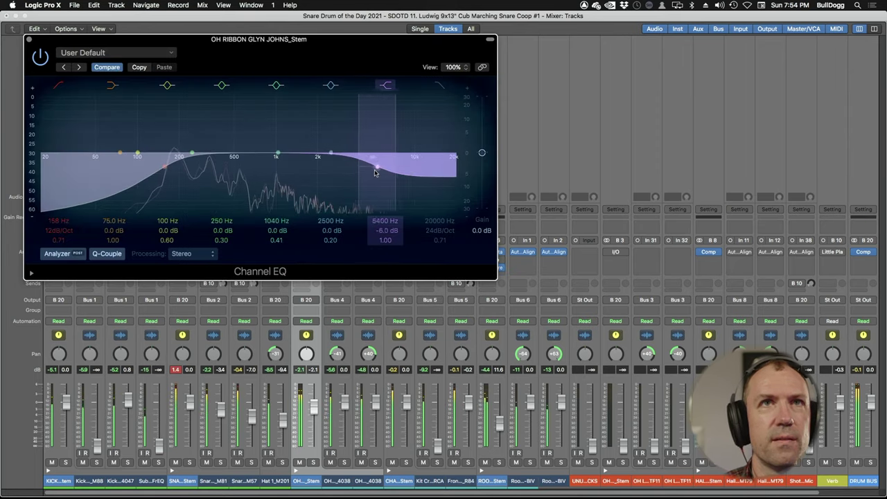
drag(374, 173, 326, 170)
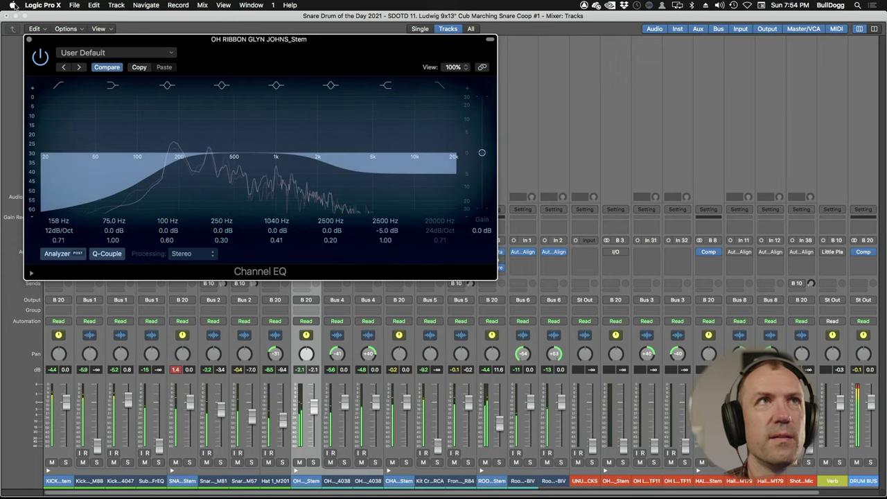
Add Sonnox Claro on the OH RIBBON insert after the Channel EQ.
click(30, 40)
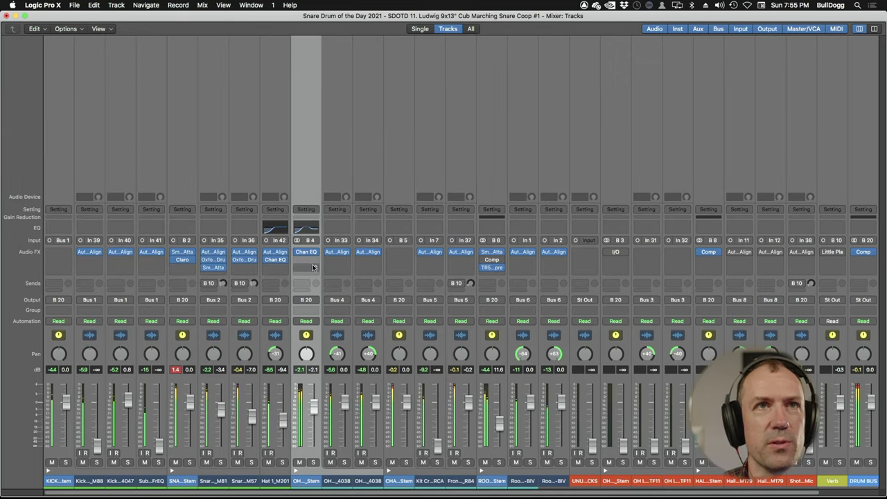
click(311, 267)
key(Escape)
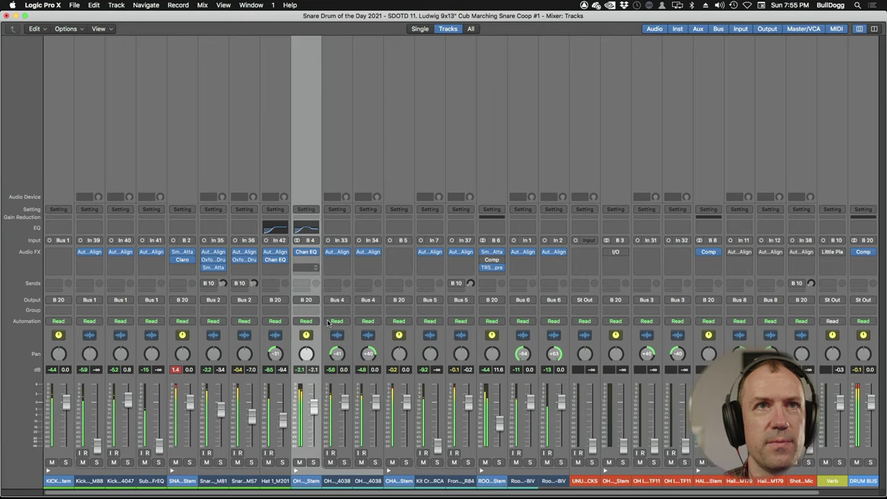
Boost Claro's mid band by about 2.5 dB and raise its high band substantially.
mouse_move(238, 205)
mouse_down()
mouse_move(237, 187)
mouse_move(248, 202)
mouse_move(260, 181)
mouse_move(297, 169)
mouse_up()
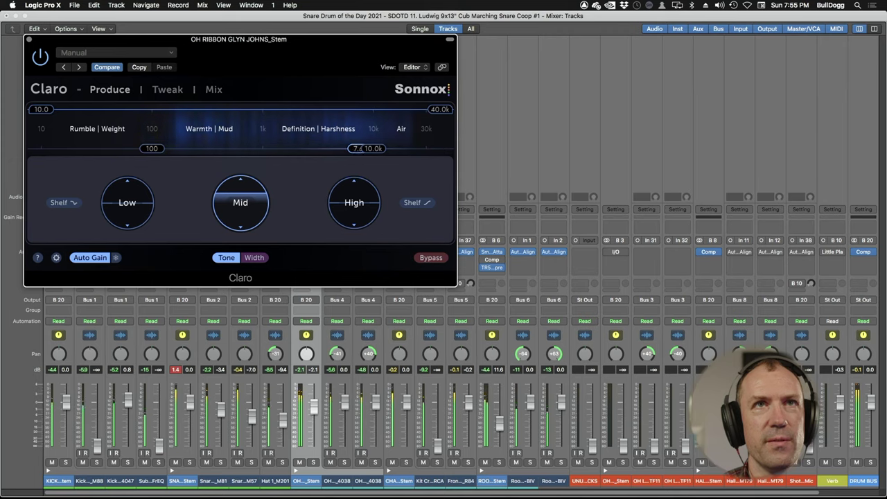
mouse_move(355, 206)
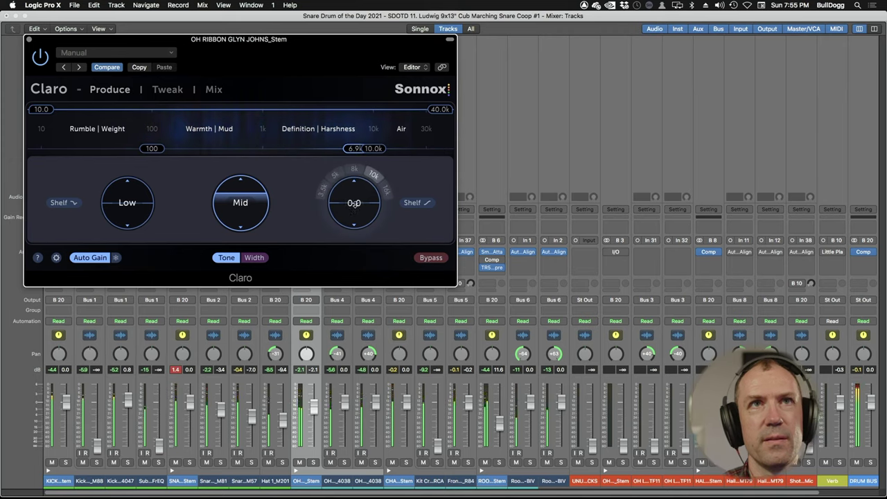
drag(354, 205, 354, 173)
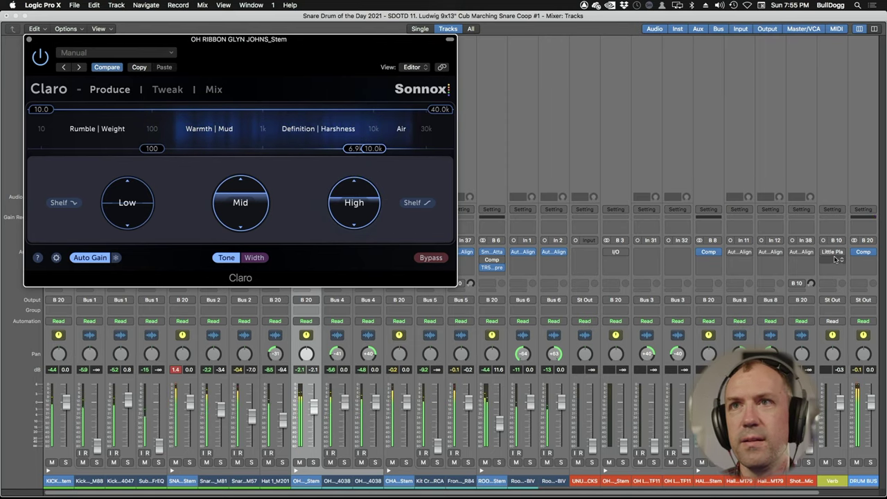
scroll(783, 326, right, 3)
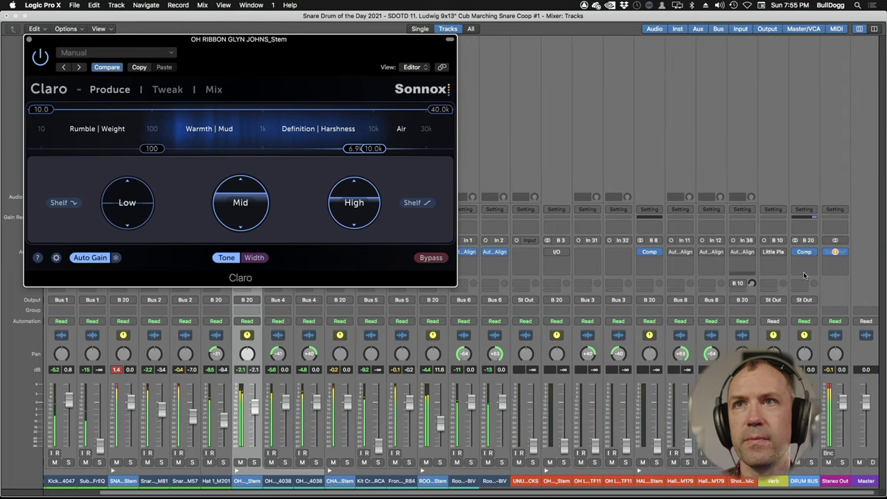
Remove the plug-in from the Stereo Out insert and step through the kick, sub kick and snare plug-ins.
click(844, 253)
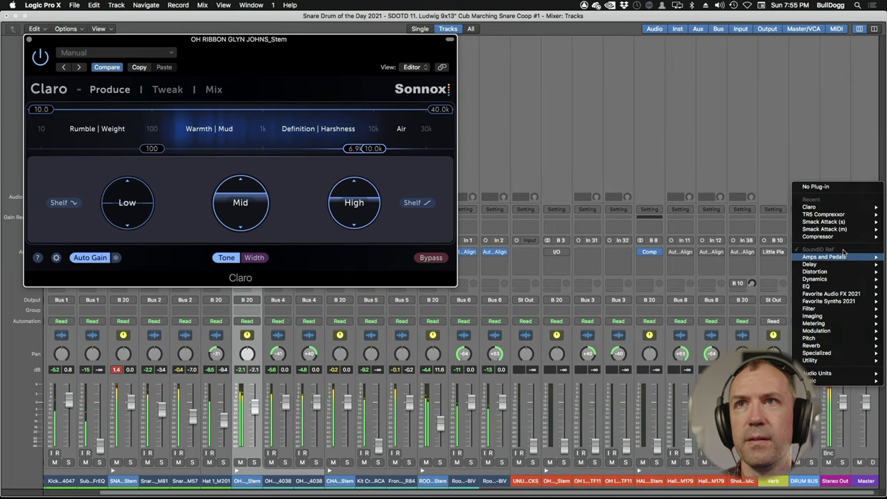
click(844, 187)
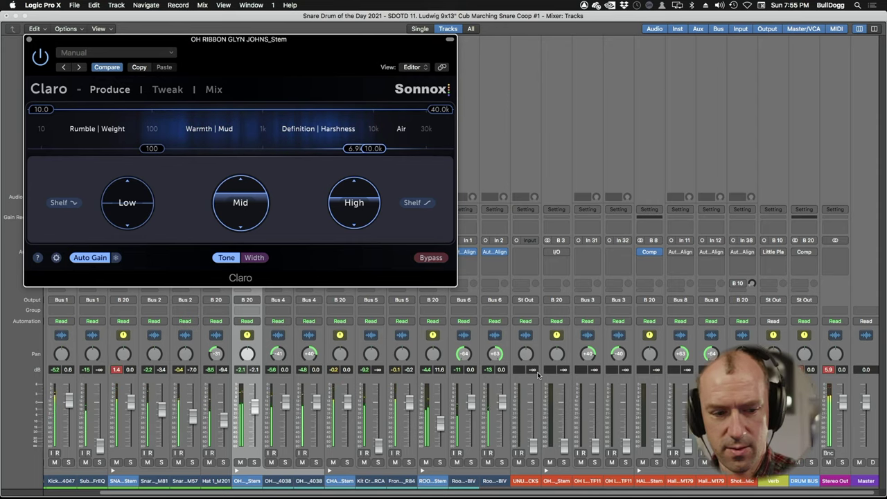
key(Up)
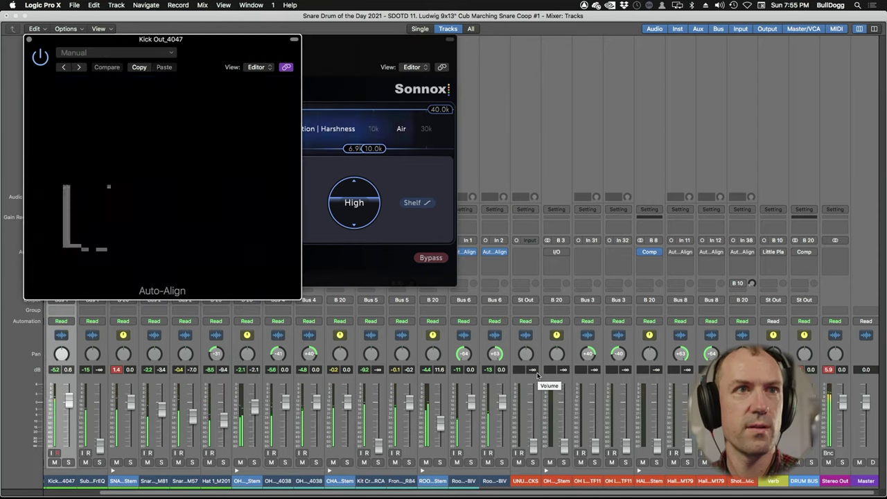
key(Down)
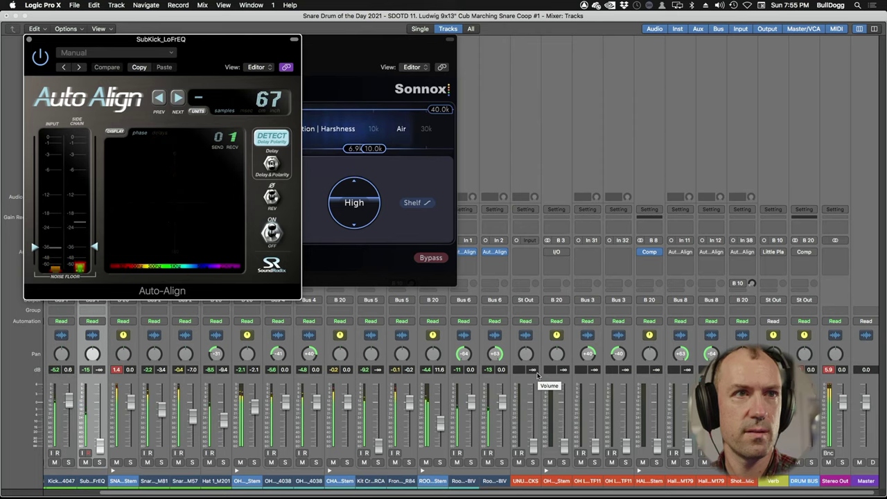
key(Down)
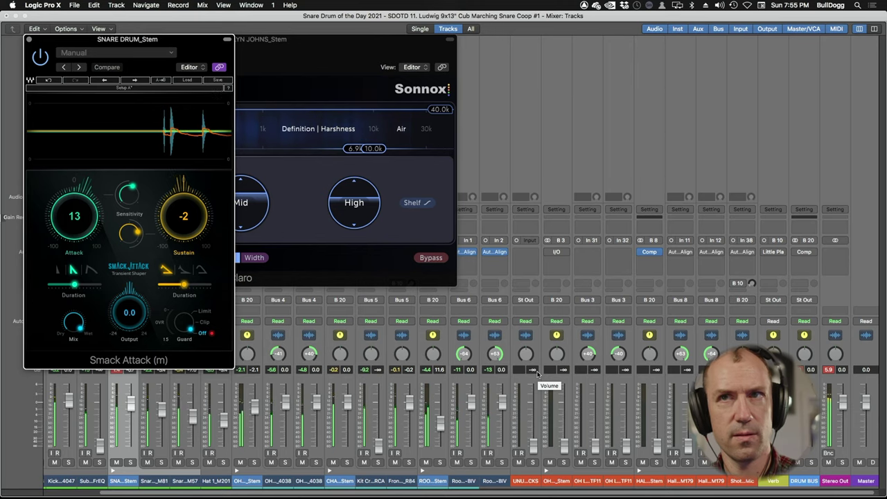
Insert BABY Audio's TAIP (Stereo) on the DRUM BUS after its compressor.
click(803, 262)
mouse_move(845, 437)
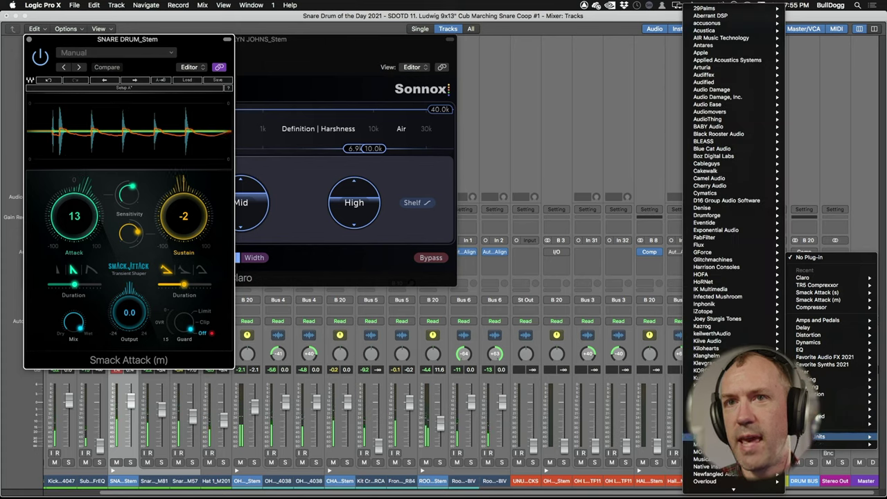
mouse_move(726, 122)
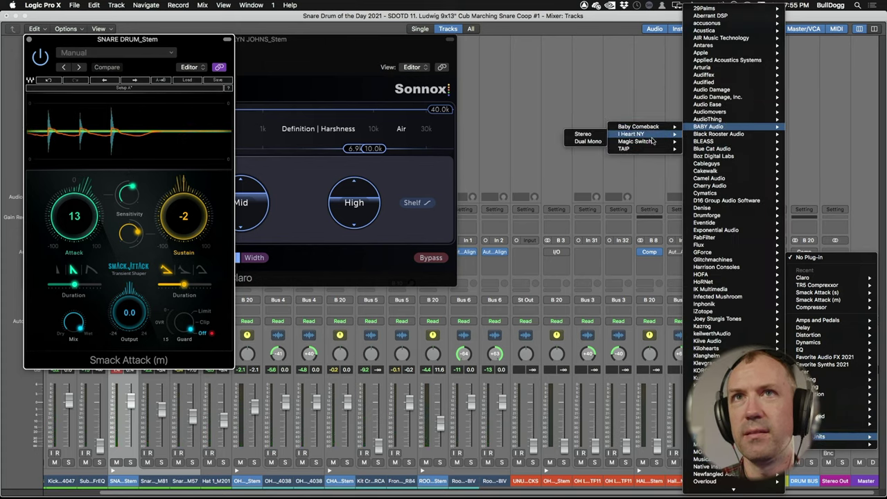
click(648, 168)
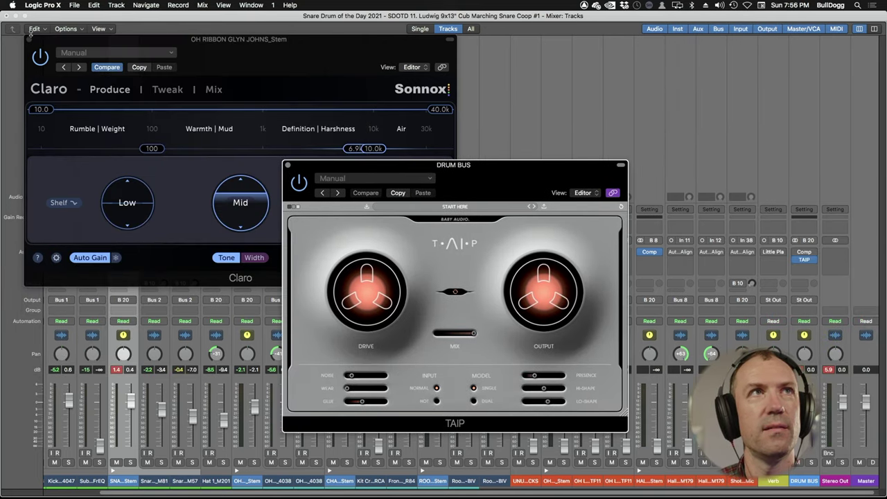
Close the overheads Claro window, lower TAIP drive to about -4 dB, and test hi-shape and presence.
click(29, 40)
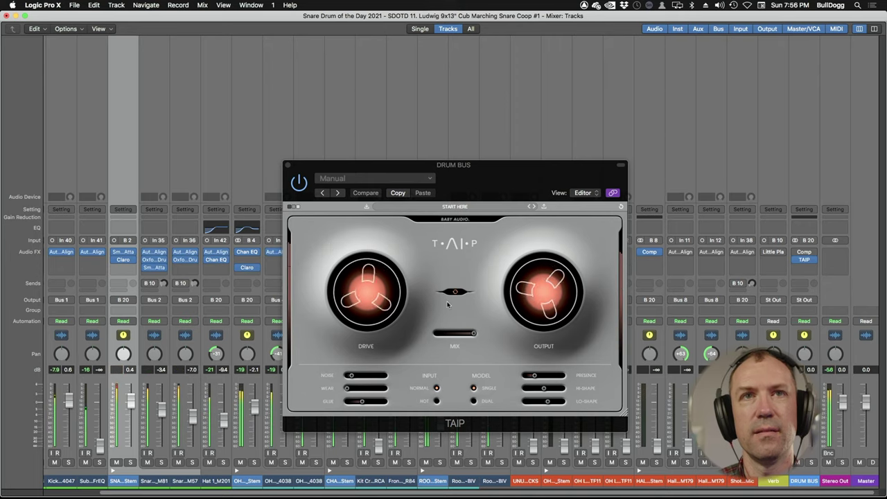
click(368, 308)
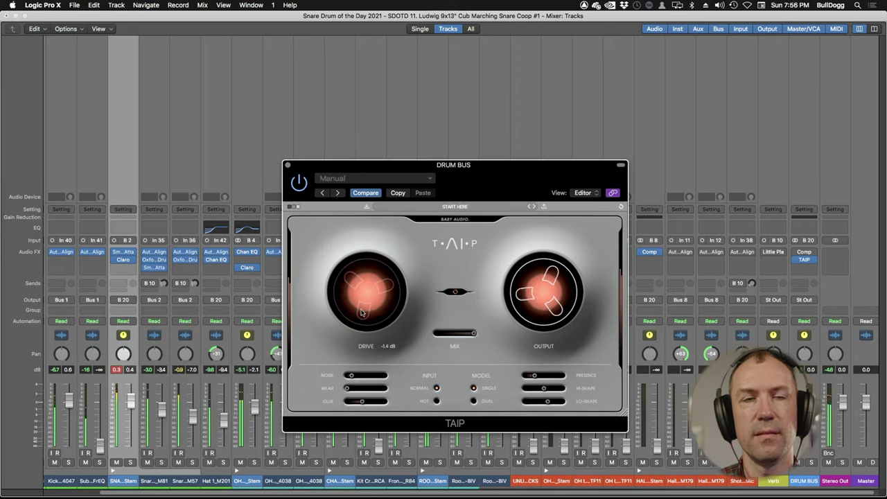
drag(361, 311, 357, 319)
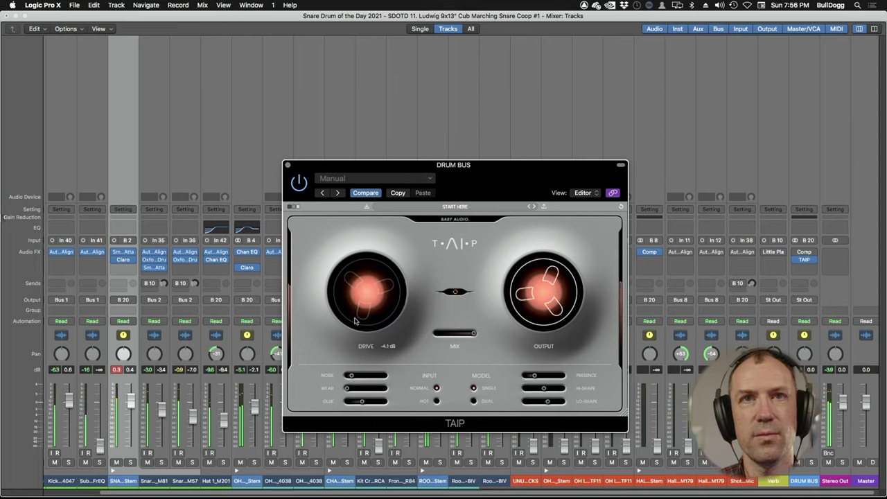
mouse_move(521, 330)
mouse_move(539, 395)
drag(540, 395, 511, 403)
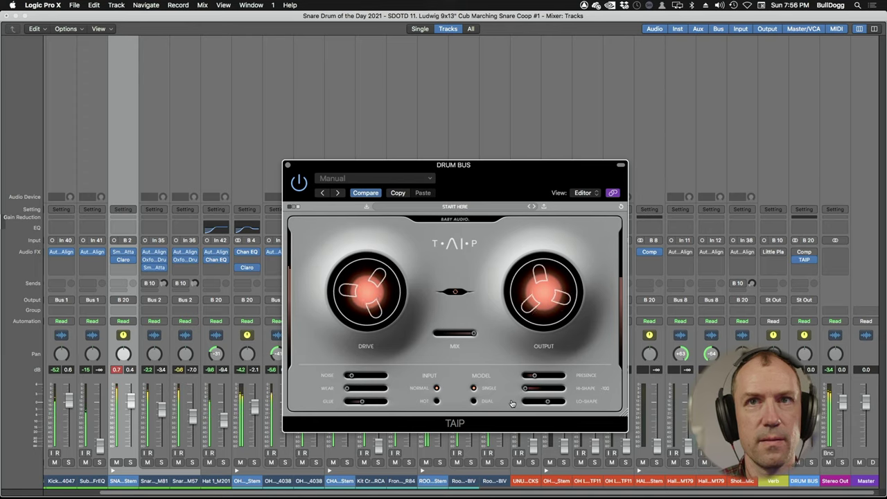
drag(534, 375, 566, 378)
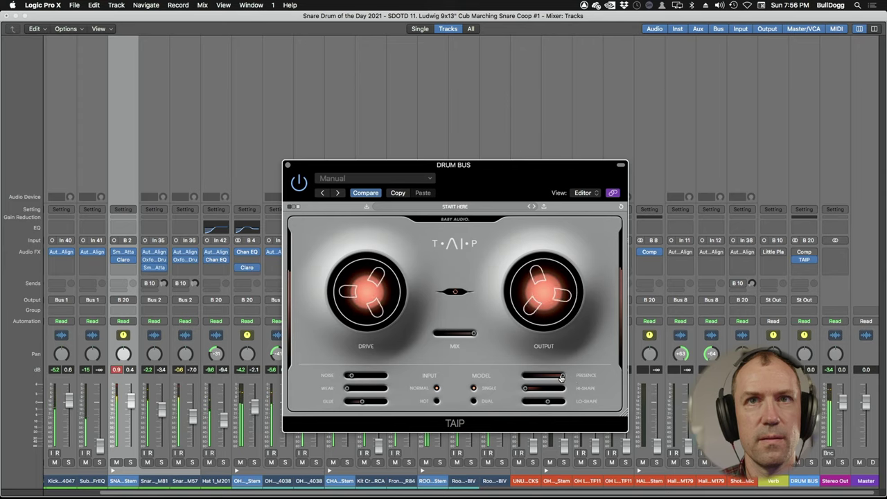
drag(554, 376, 505, 378)
Set TAIP lo-shape to minimum, wear to 60, hi-shape near neutral, and reduce the tape blend.
drag(547, 400, 470, 412)
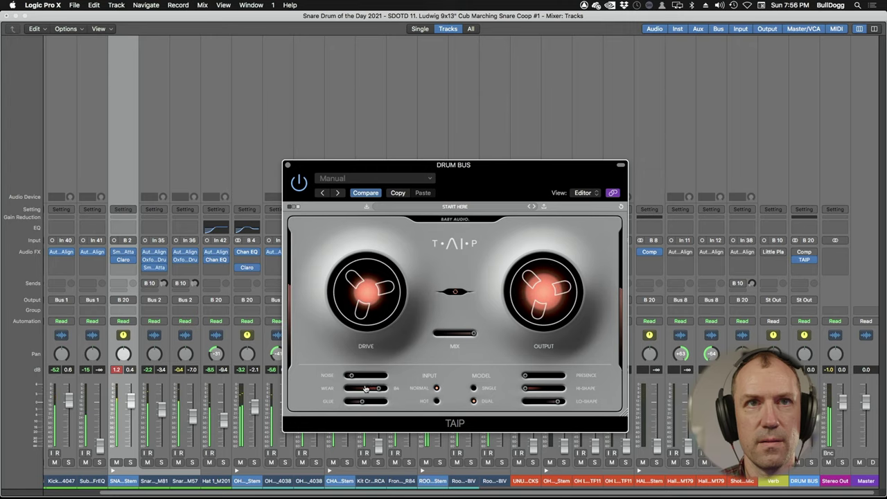
drag(368, 389, 366, 406)
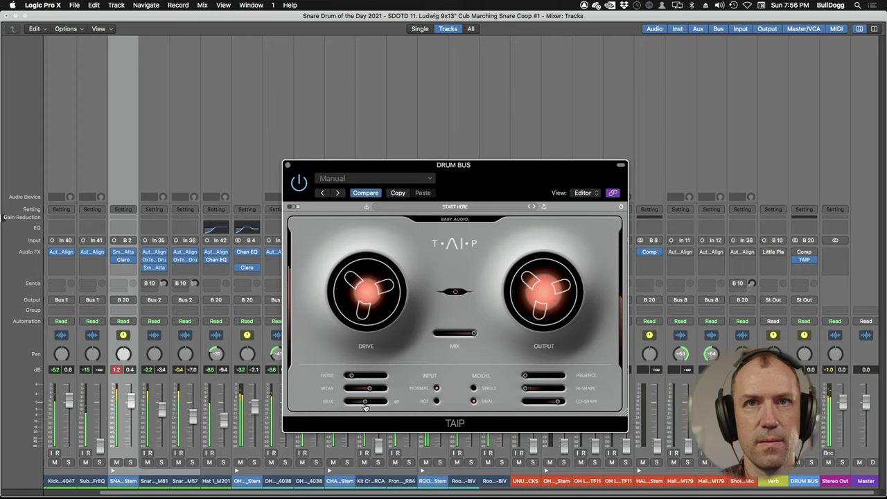
drag(525, 390, 546, 379)
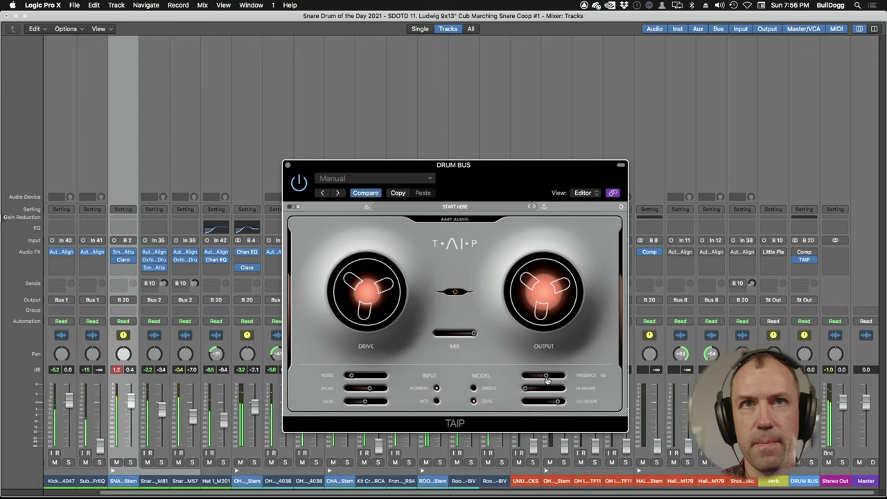
click(300, 182)
drag(471, 335, 530, 348)
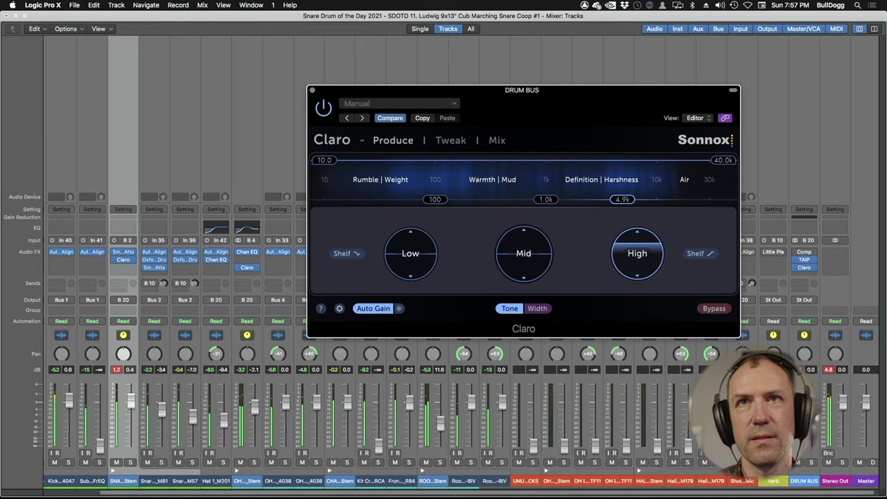
Make Claro's high band a shelf at 5.1k and lift its mid band about 3 dB.
mouse_move(637, 253)
mouse_down()
mouse_move(637, 234)
mouse_move(636, 305)
mouse_up()
click(699, 253)
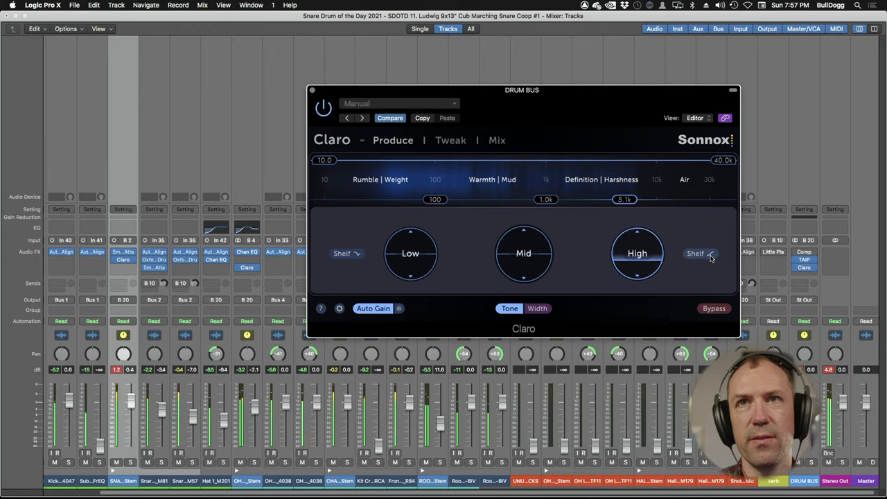
drag(523, 254, 539, 216)
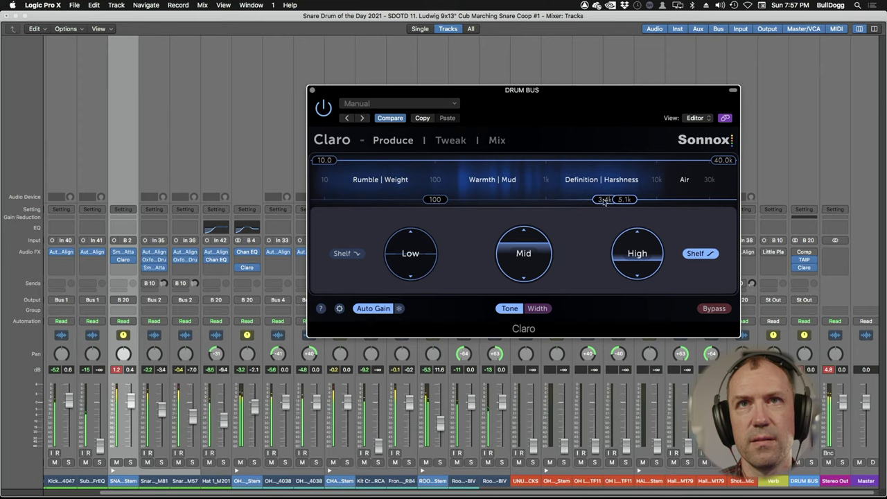
drag(523, 254, 523, 274)
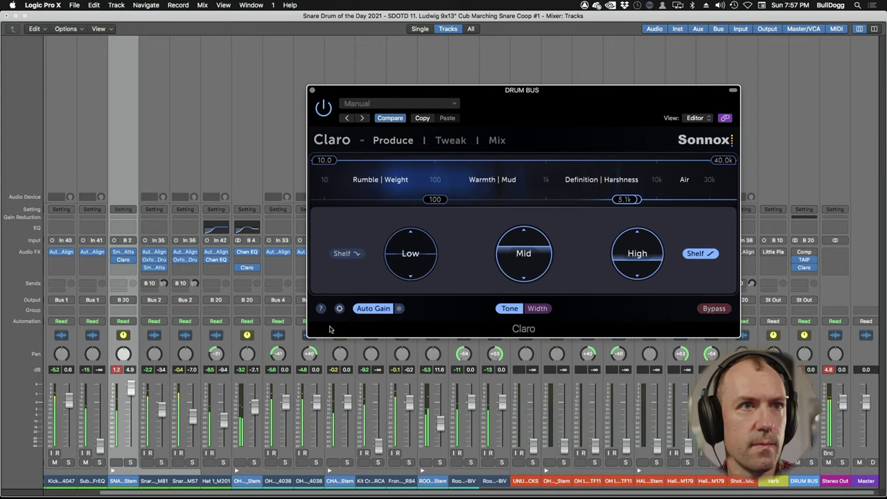
Insert Sonnox Oxford Drum Gate (Mono) on the Kick Out_4047 channel.
scroll(137, 420, left, 2)
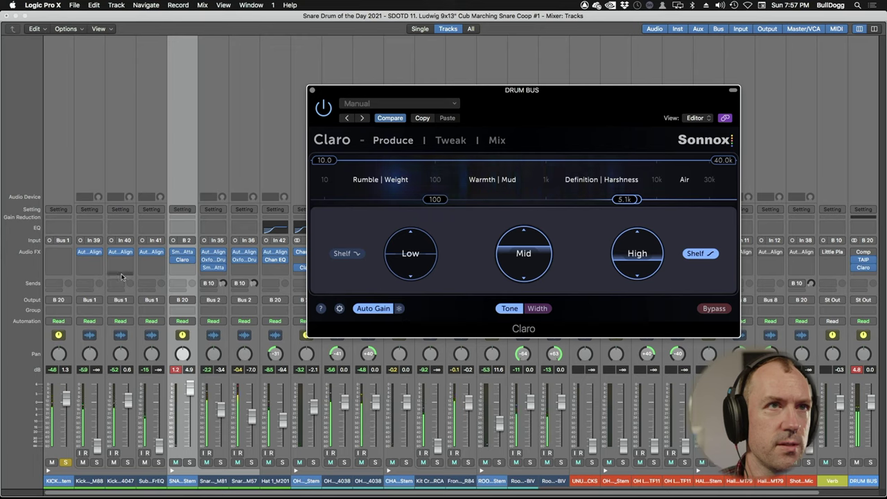
click(124, 261)
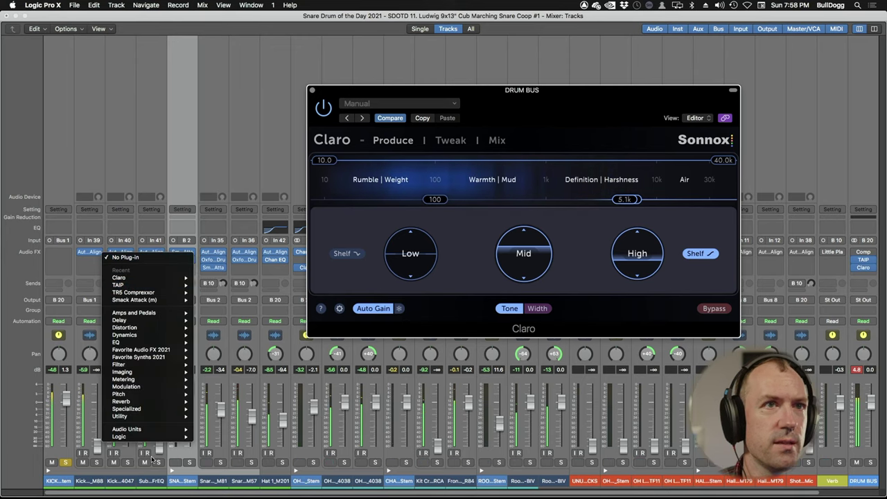
mouse_move(152, 430)
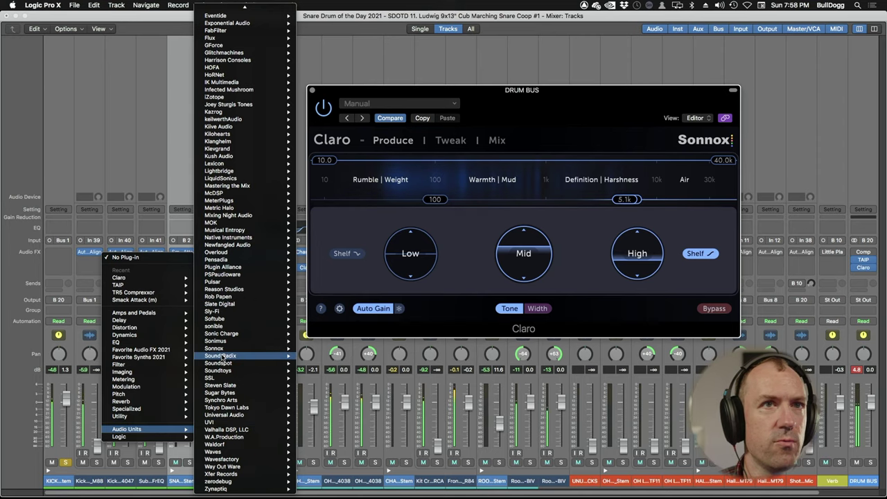
mouse_move(239, 350)
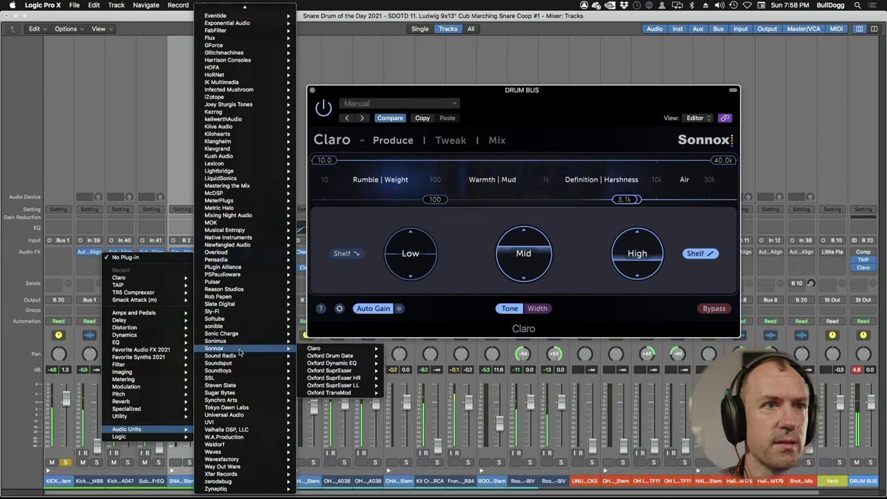
click(328, 357)
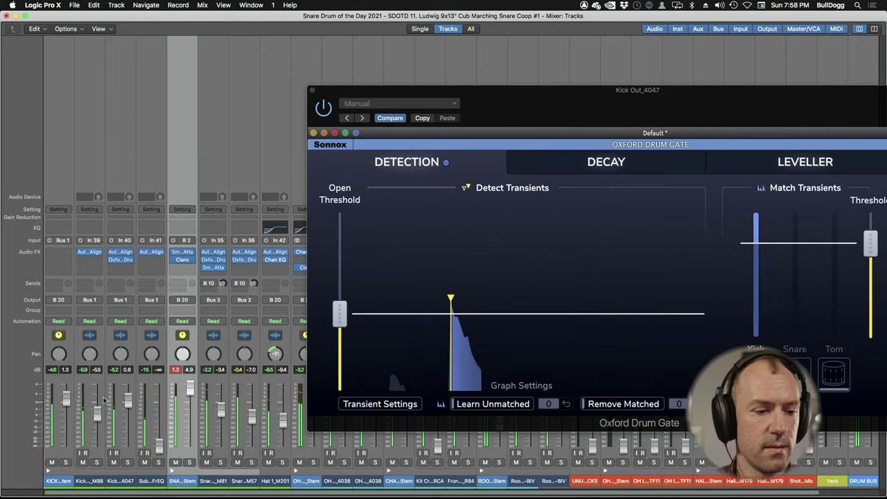
Solo Kick In_M88, copy the Oxford Drum Gate onto it, and add a Channel EQ.
key(s)
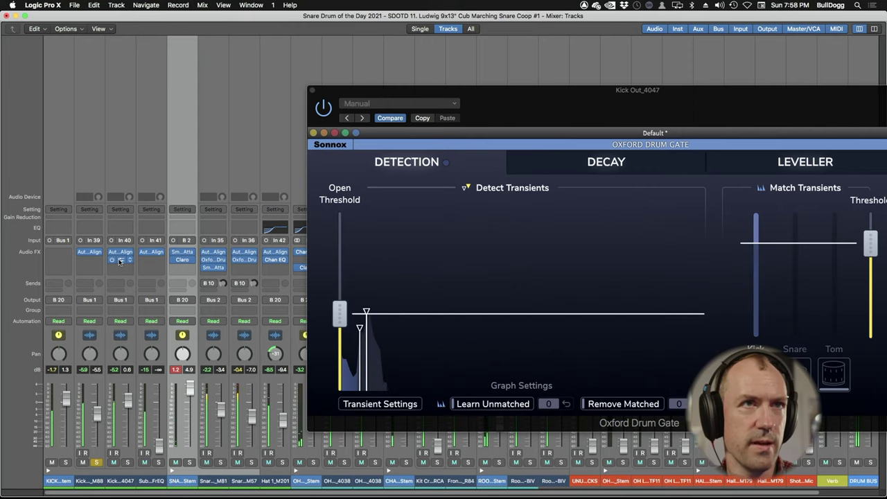
drag(120, 261, 88, 262)
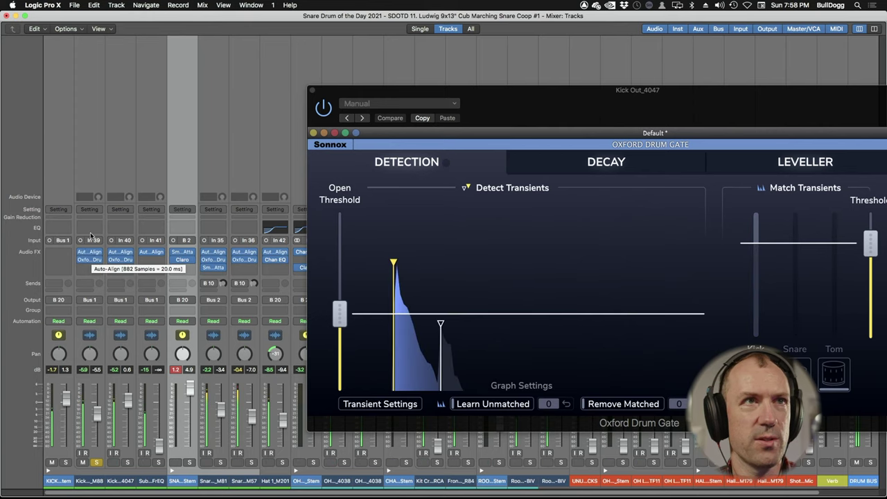
click(90, 227)
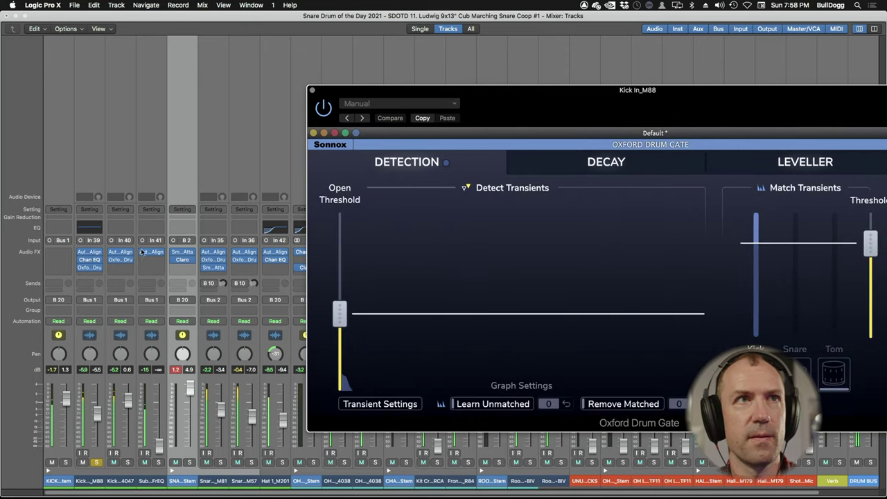
In Kick In_M88's Channel EQ, discard a trial 1.5 kHz notch and shelve highs -10.5 dB from ~365 Hz.
click(90, 259)
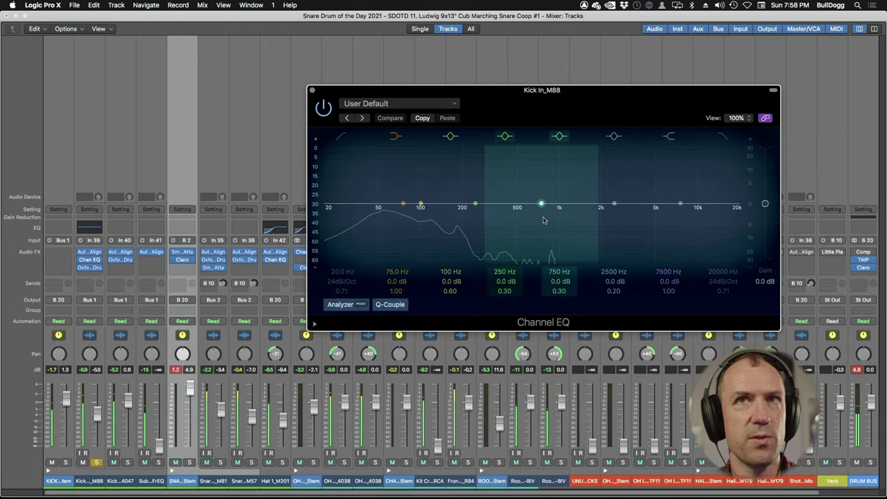
drag(614, 206, 586, 233)
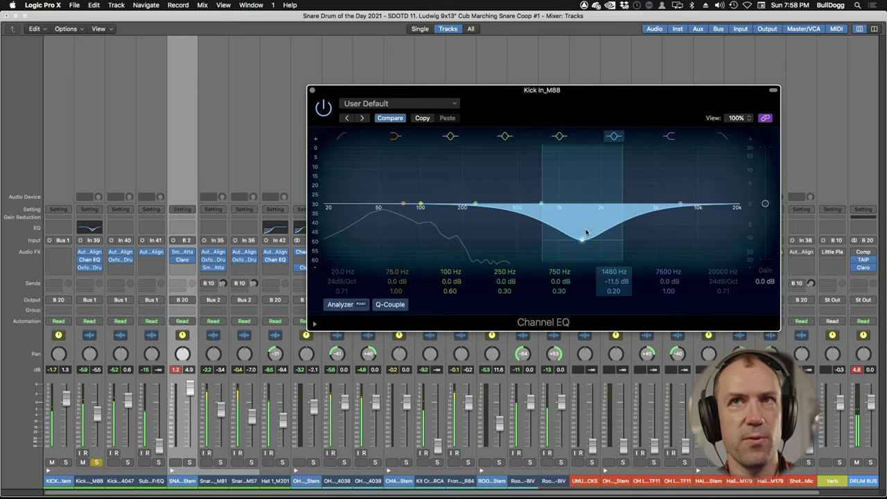
click(613, 137)
drag(680, 203, 477, 232)
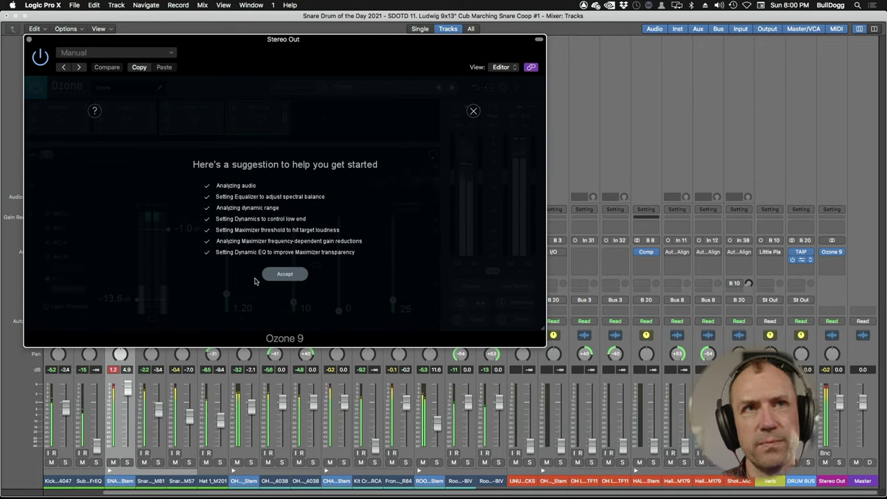
Accept Ozone's suggested Equalizer, Dynamics, Dynamic EQ and Maximizer chain (-13.6 dB threshold, -1.0 dB ceiling).
click(269, 277)
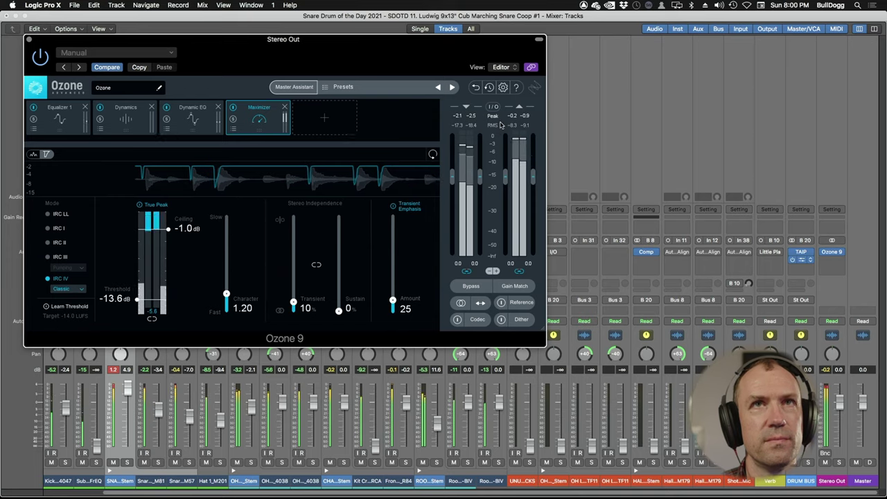
Close the Ozone 9 plugin window, leaving it loaded on Stereo Out.
key(super+w)
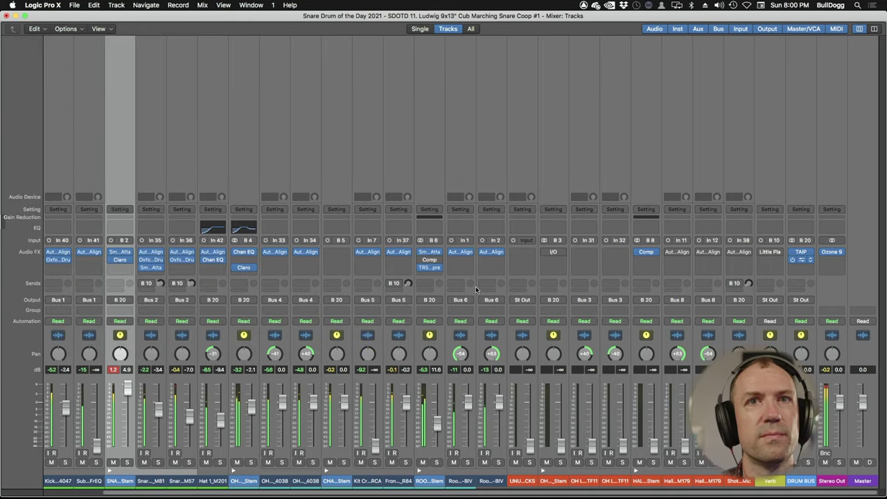